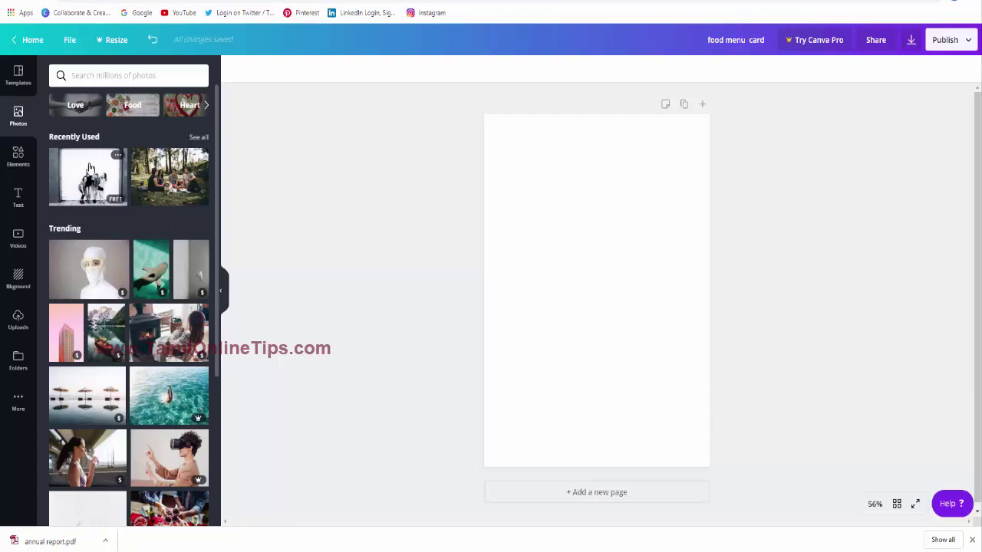
Search the photo library for food.
left_click(17, 334)
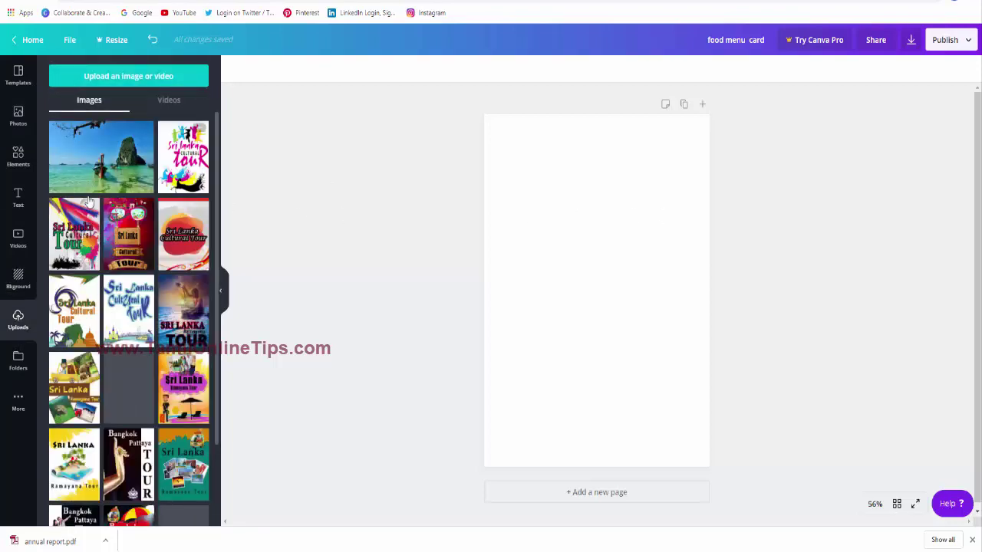
left_click(19, 119)
left_click(115, 74)
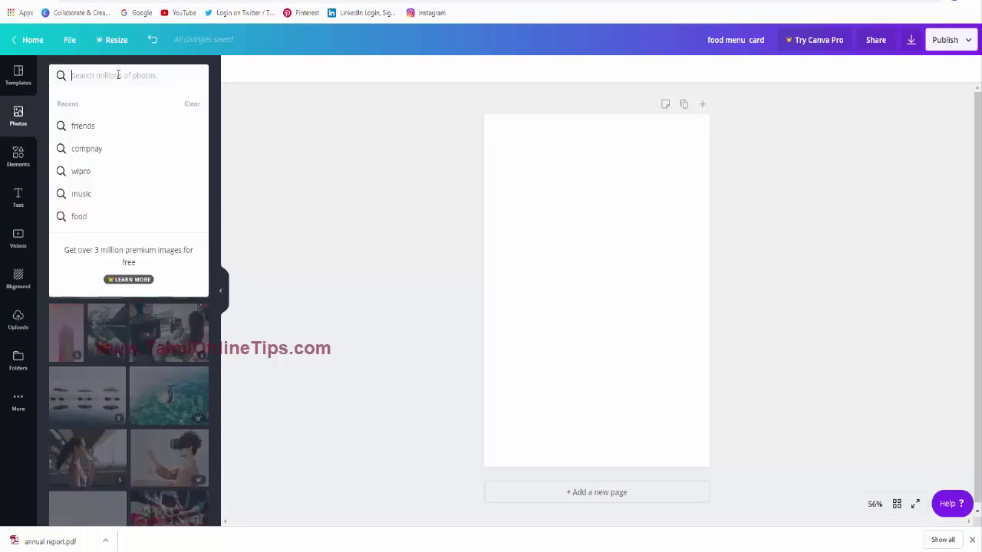
type("food")
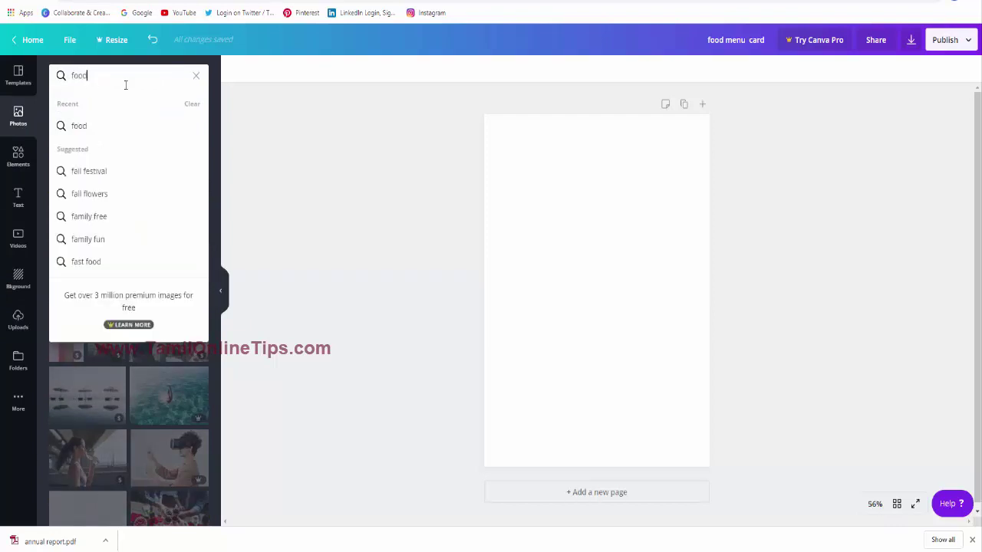
key("Return")
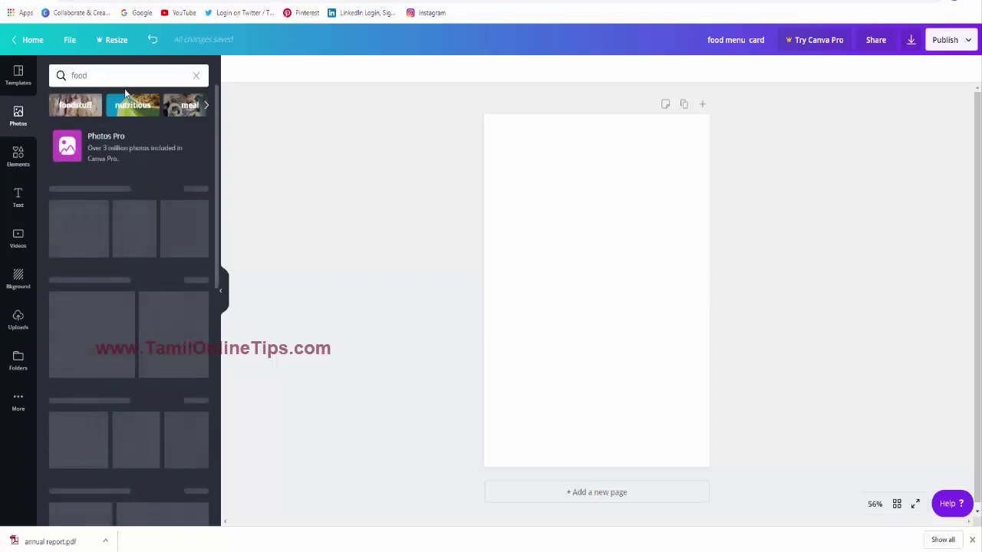
Try two food photos from the search results on the page, deleting each one.
left_click_drag(82, 201, 552, 242)
key("Delete")
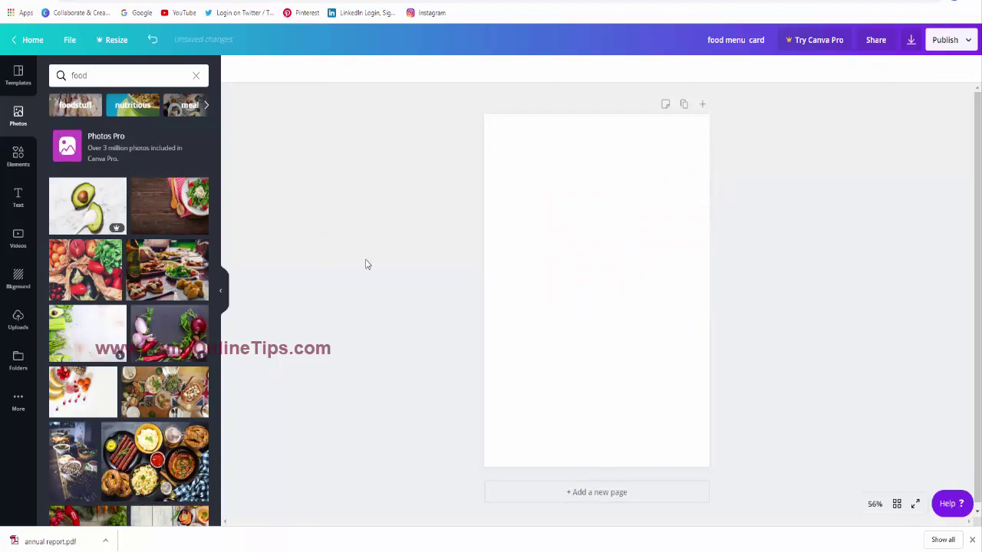
left_click_drag(167, 270, 658, 230)
key("Delete")
Browse the element categories, from grids, shapes and frames through lines and icons to the social media and home graphics.
left_click(20, 160)
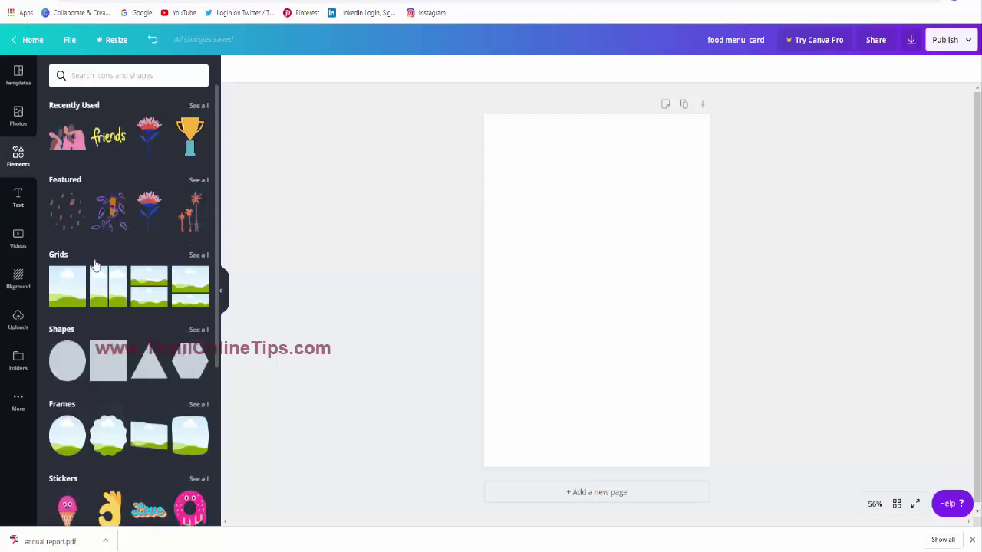
scroll(115, 322, "down", 8)
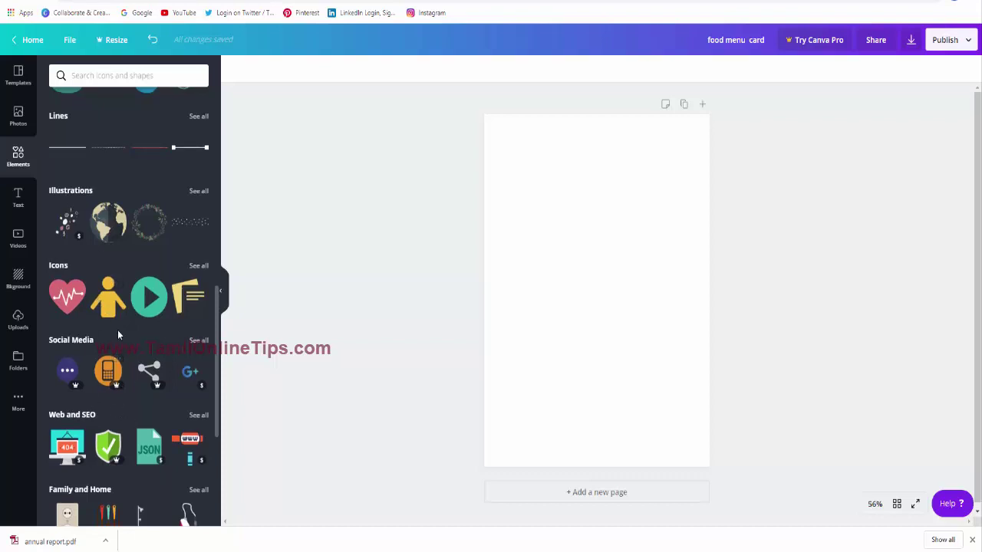
scroll(115, 331, "down", 3)
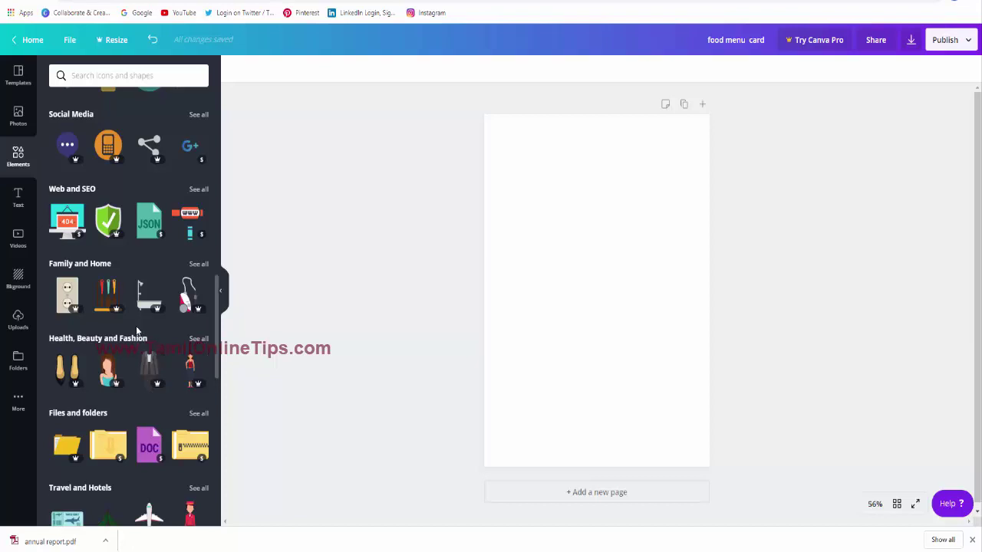
scroll(136, 326, "up", 10)
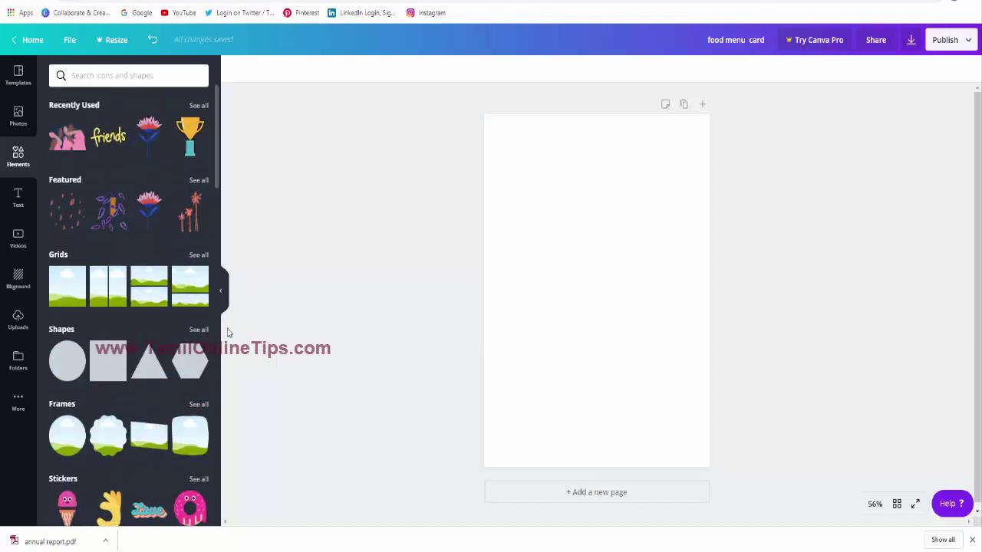
Try the "love, peace, and joy" font combination on the page and delete it.
left_click(19, 196)
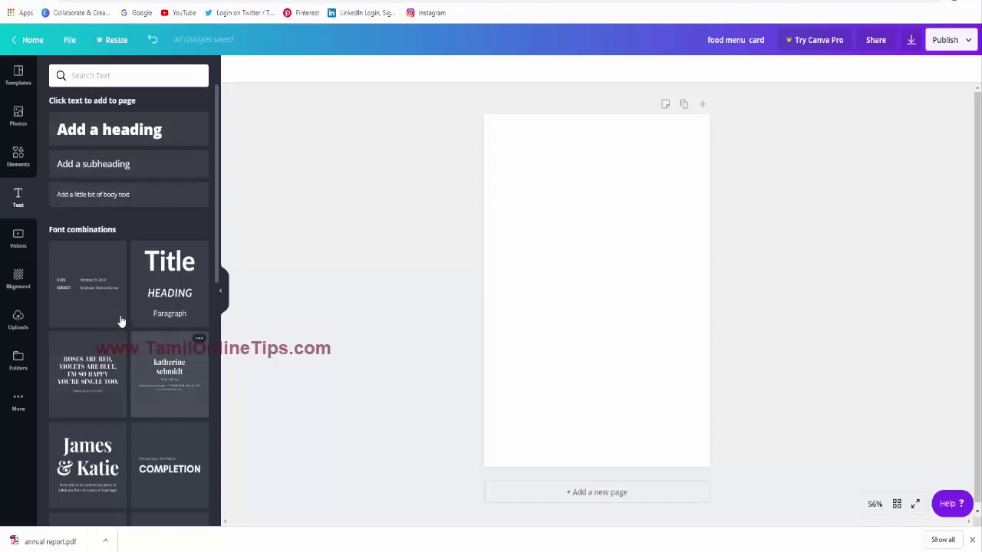
scroll(120, 326, "down", 4)
left_click(152, 351)
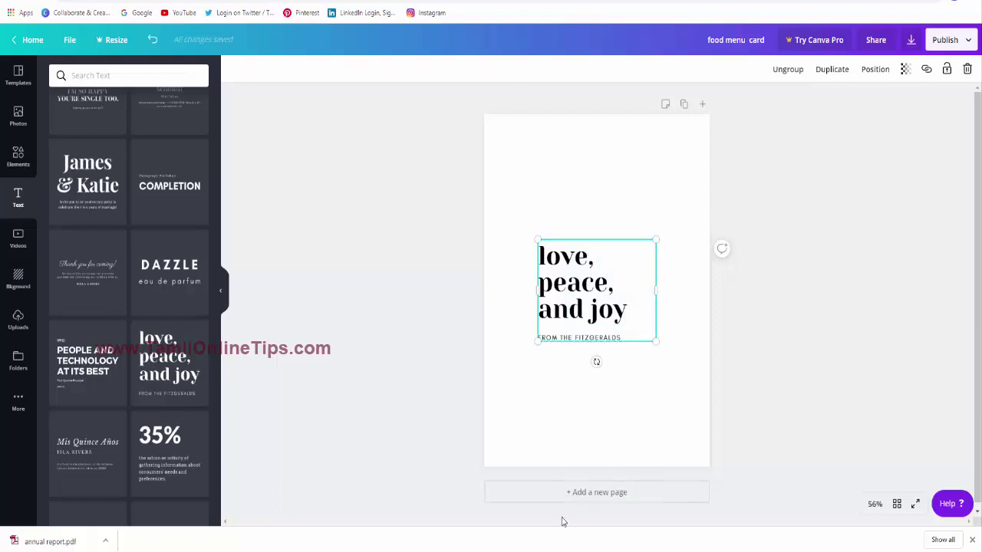
key("Delete")
Try several page backgrounds, ending with the raindrops-on-glass image, and clear the page again.
left_click(14, 241)
left_click(14, 280)
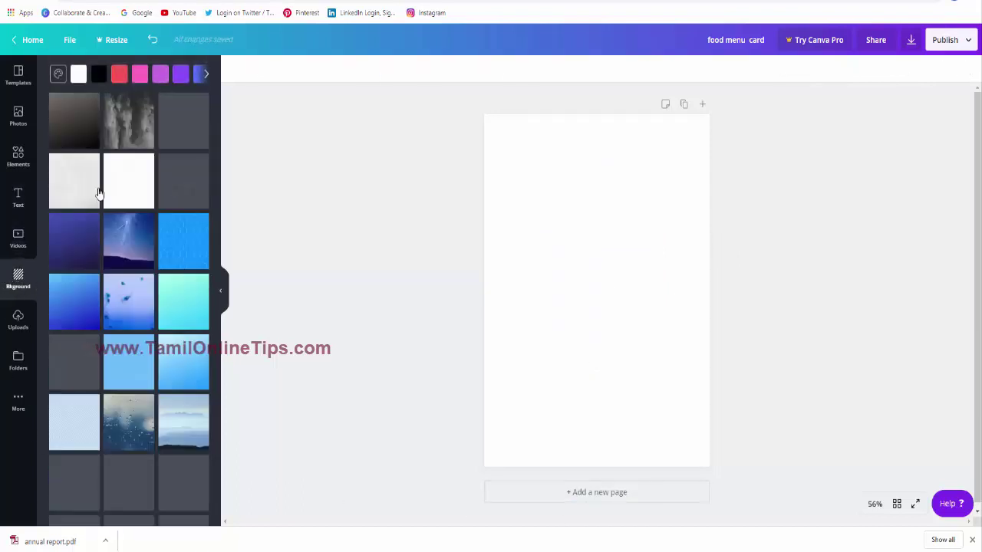
left_click(205, 74)
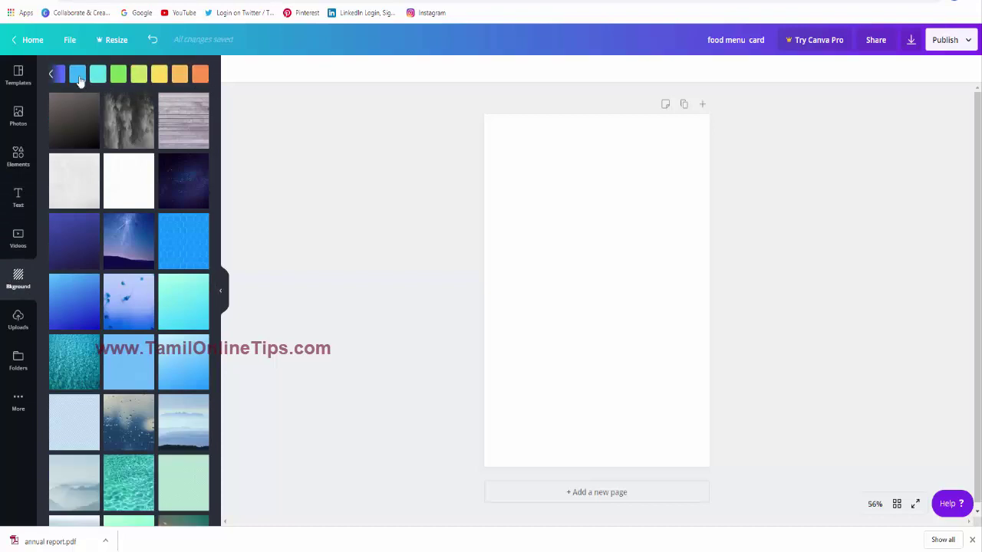
left_click(198, 75)
left_click(139, 74)
left_click(181, 259)
left_click(179, 307)
left_click(121, 406)
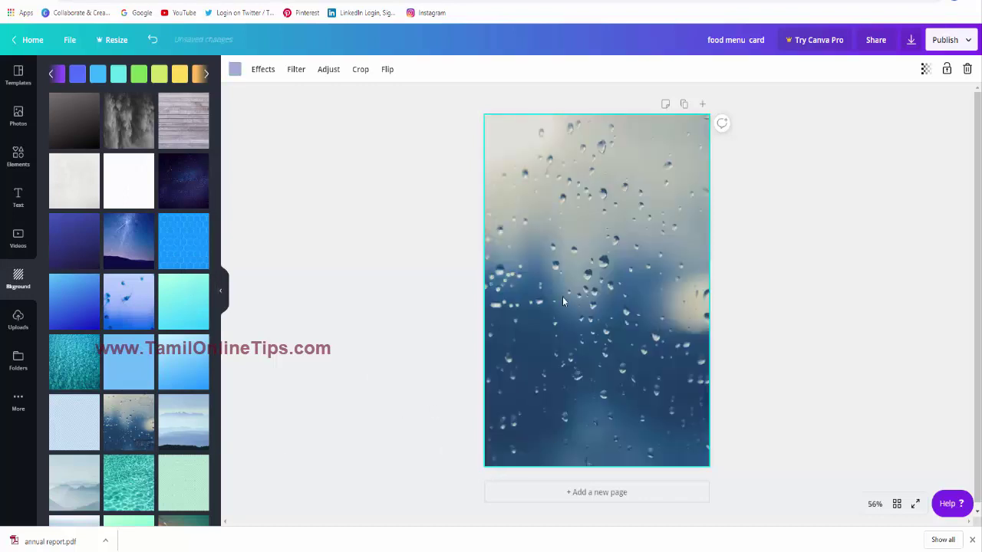
key("Delete")
key("Delete")
left_click(763, 308)
Apply the yellow "The Couch Potato's Choice" menu template to the blank page and select its food photo grid.
left_click(18, 316)
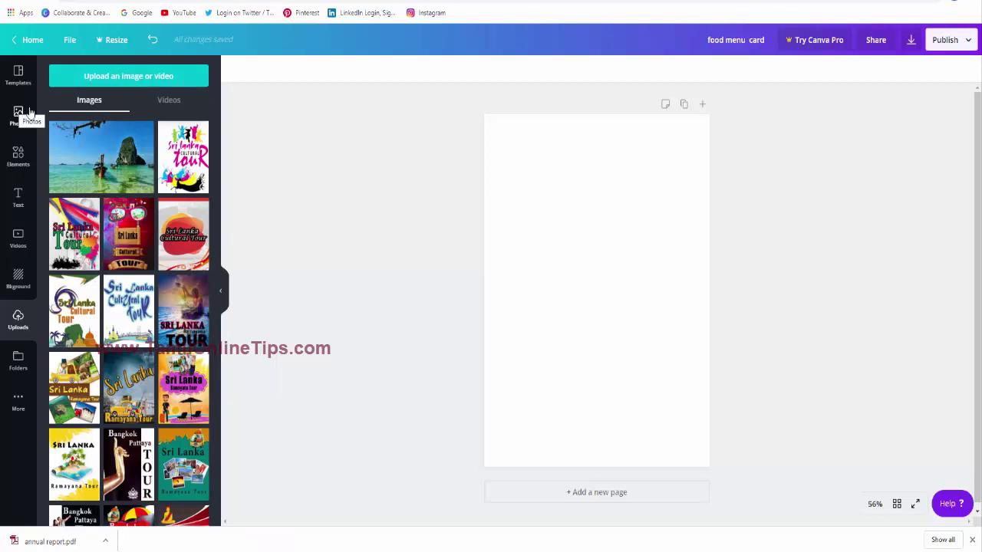
left_click(18, 74)
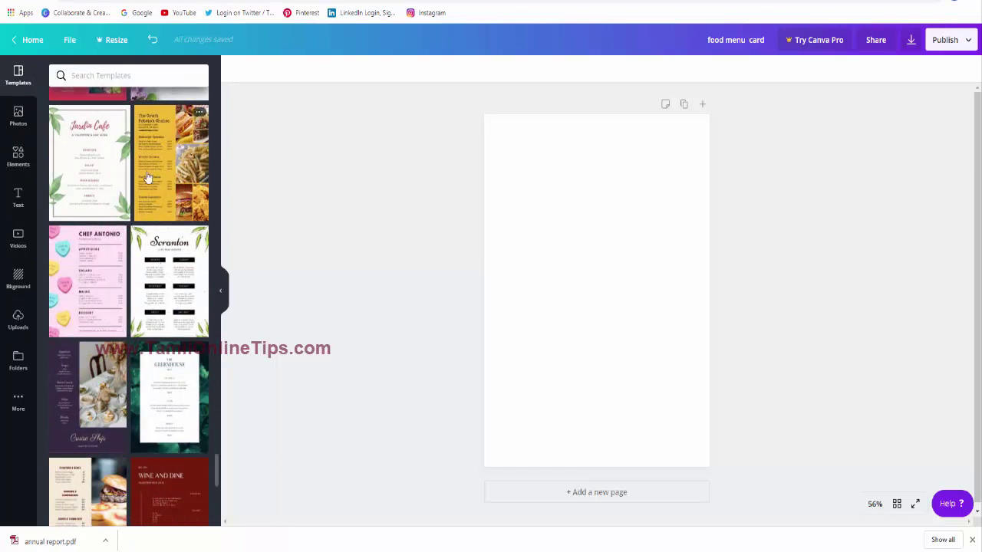
left_click(160, 158)
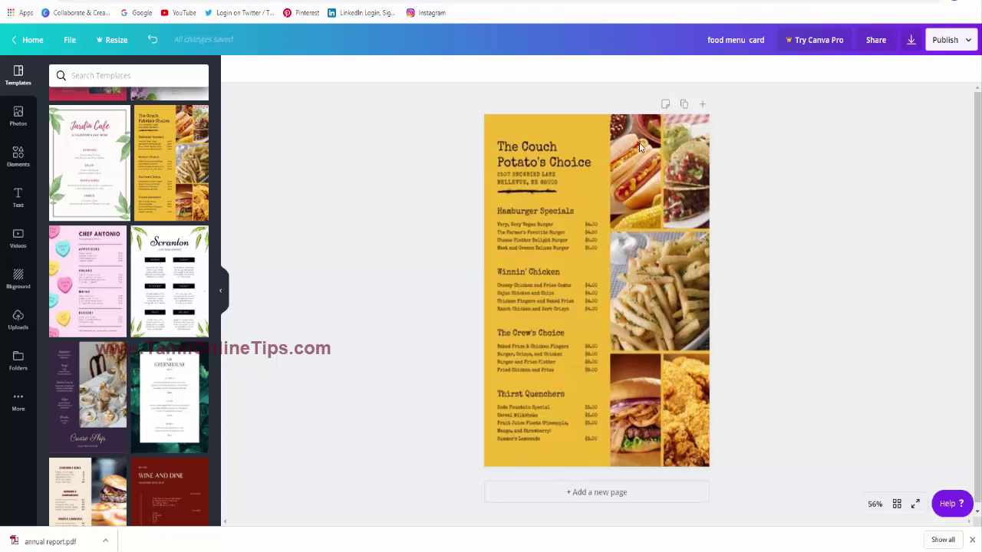
left_click_drag(857, 146, 499, 524)
left_click(645, 177)
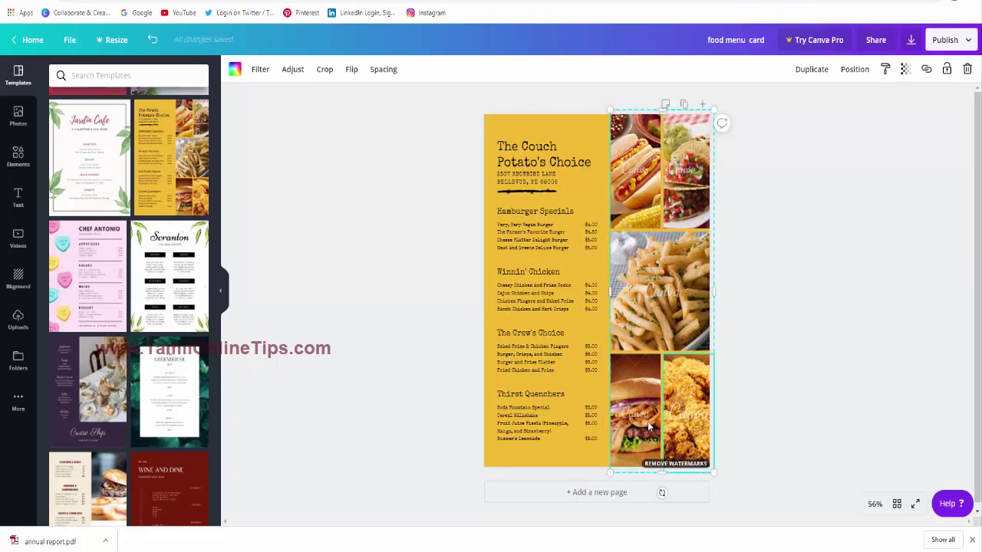
Replace the menu title with "Home Food".
left_click(533, 212)
left_click(541, 161)
left_click_drag(593, 162, 490, 125)
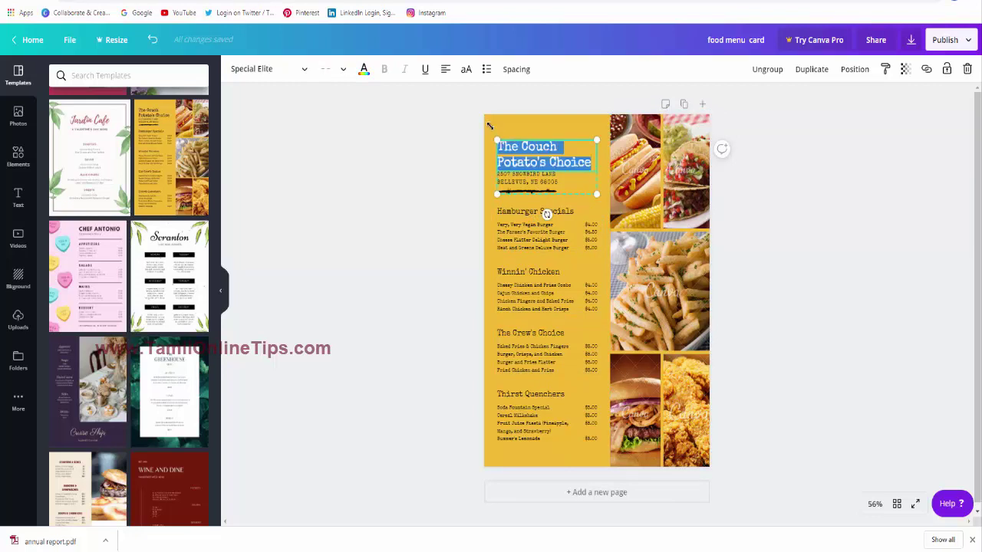
type("Hoem")
key("BackSpace")
key("BackSpace")
type("me Food")
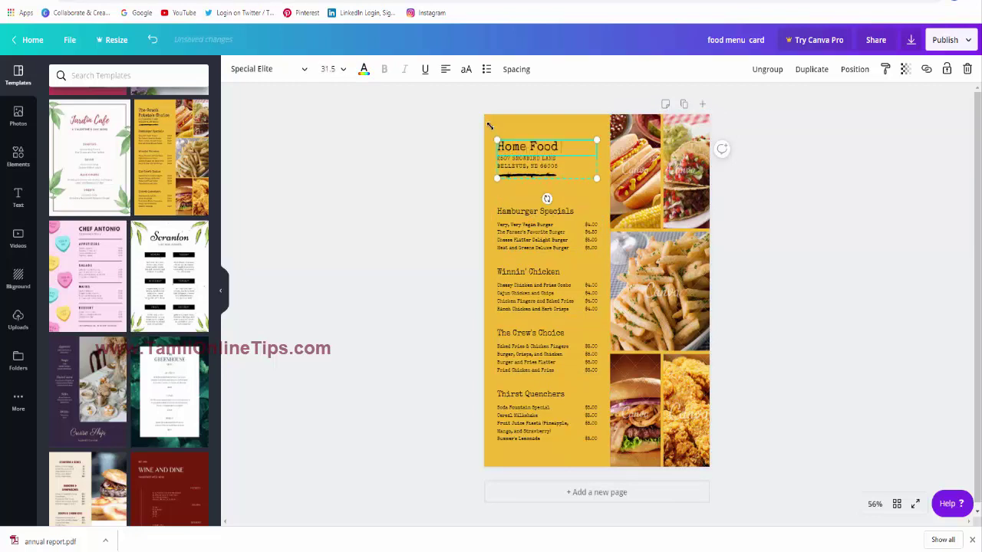
Replace the template's address beneath the title with the restaurant's own one-line address.
left_click(564, 161)
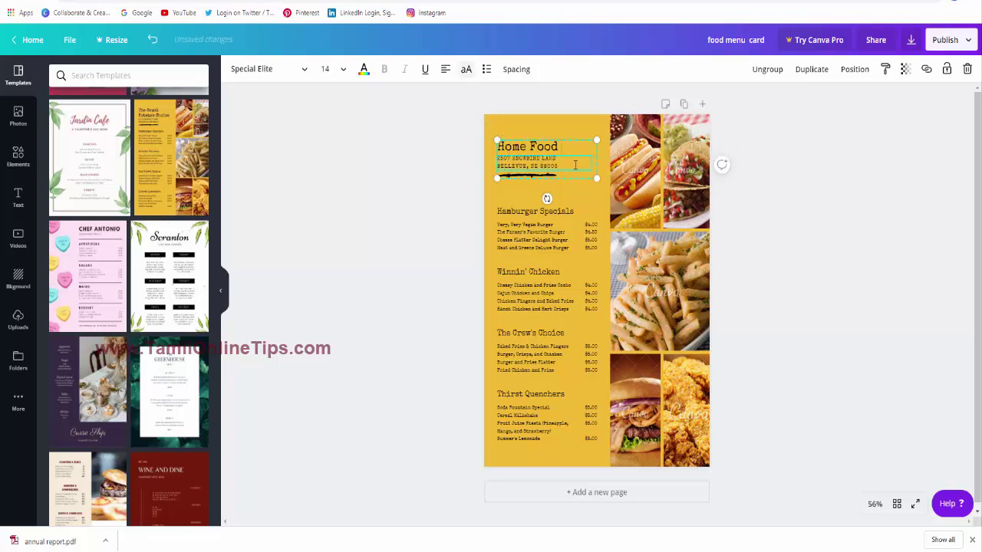
key("Delete")
key("Delete")
key("Delete")
key("Delete")
key("Delete")
key("Delete")
key("Delete")
key("Delete")
key("Delete")
key("Delete")
key("Delete")
key("Delete")
key("Delete")
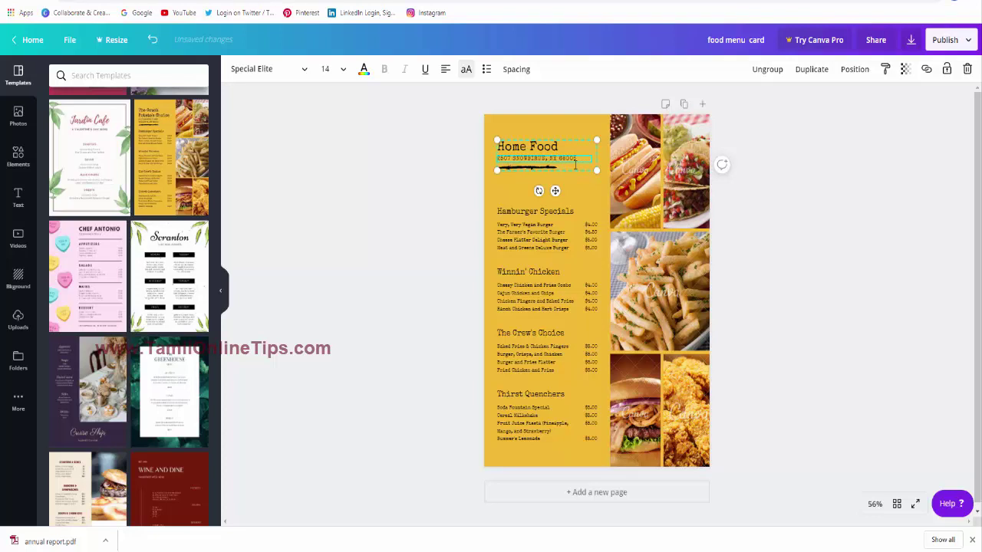
key("Delete")
key("Delete")
key("Delete")
key("Delete")
key("Delete")
Move the title and address group closer to the page's upper corner and enlarge it to the yellow column's width.
left_click(583, 187)
mouse_move(541, 141)
left_mouse_down()
mouse_move(544, 132)
mouse_move(529, 126)
left_mouse_up()
left_click_drag(587, 156, 664, 229)
left_click(859, 215)
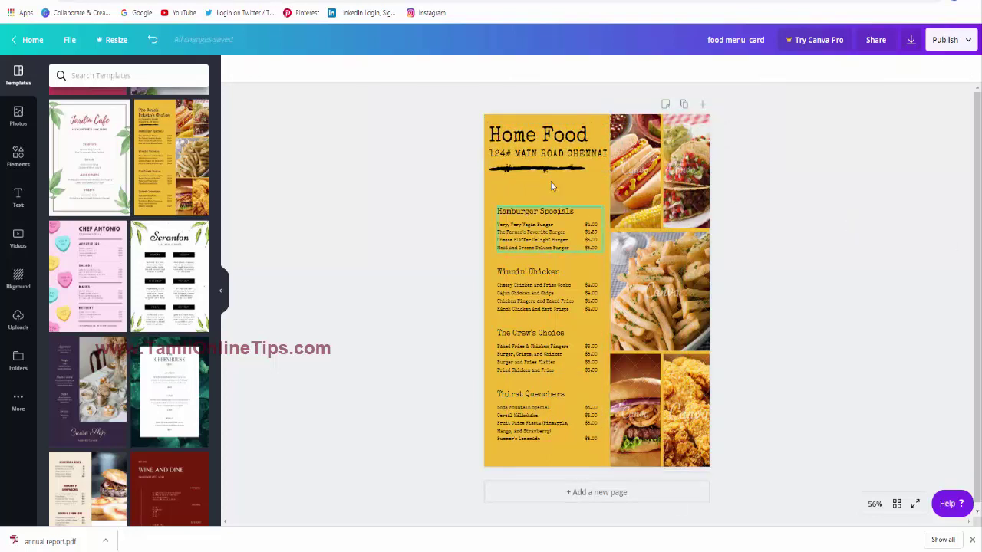
Change the "Hamburger Specials" heading to "Breakfast" and the "Winnin' Chicken" heading to "Lunch".
left_click(535, 235)
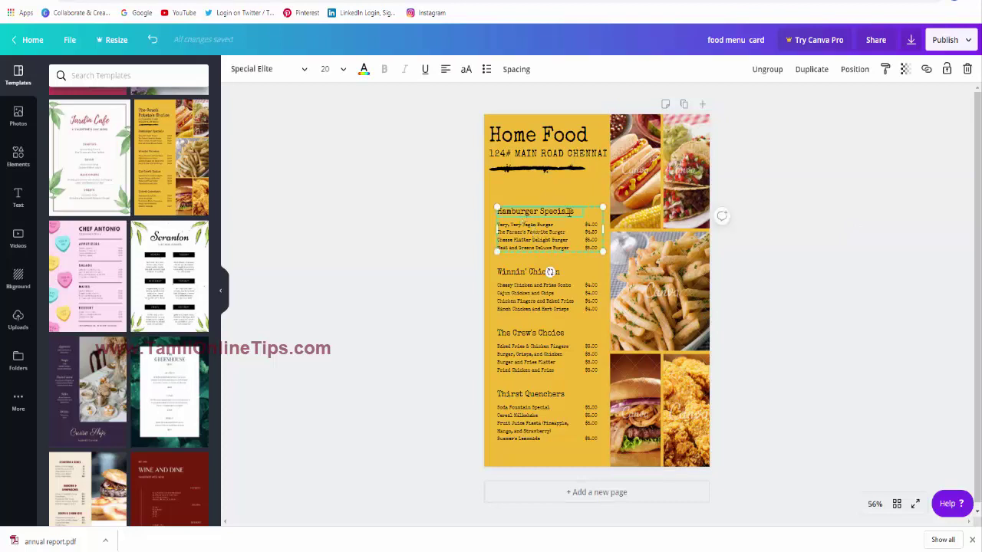
left_click_drag(579, 211, 440, 214)
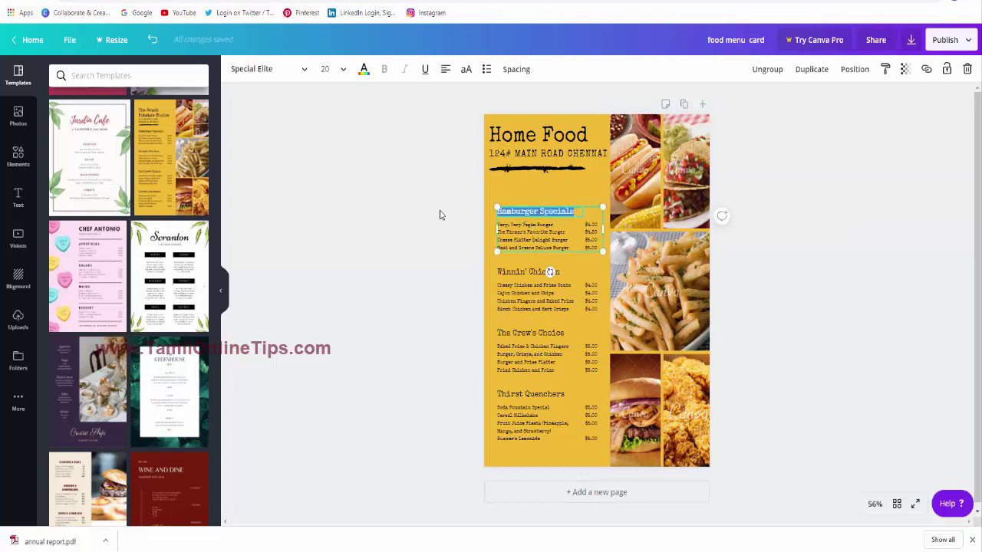
type("Breakfast")
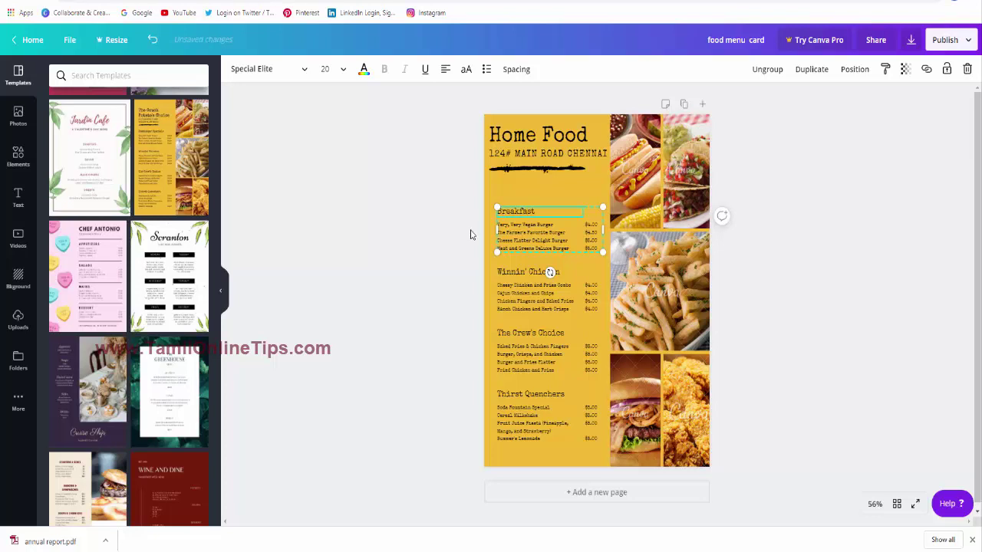
left_click(548, 273)
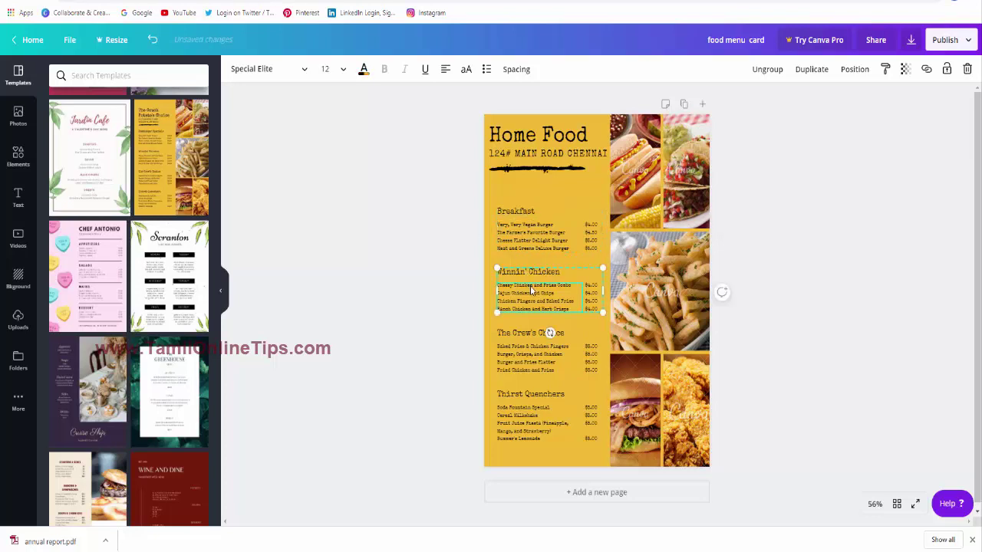
left_click_drag(561, 271, 473, 273)
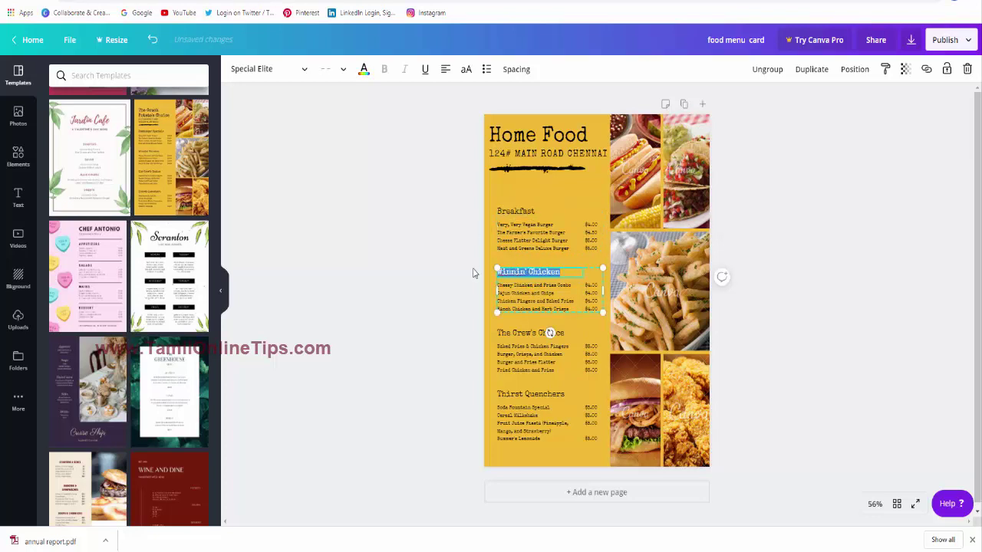
type("Bur")
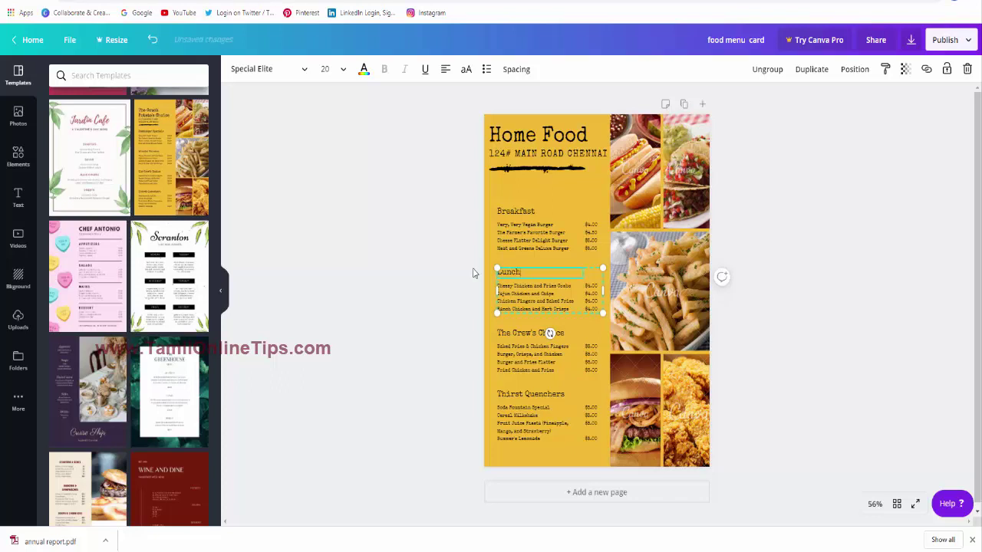
Change the "The Crew's Choice" heading to "Dinner" and the "Thirst Quenchers" heading to "Juice & snacks".
left_click(572, 332)
double_click(571, 333)
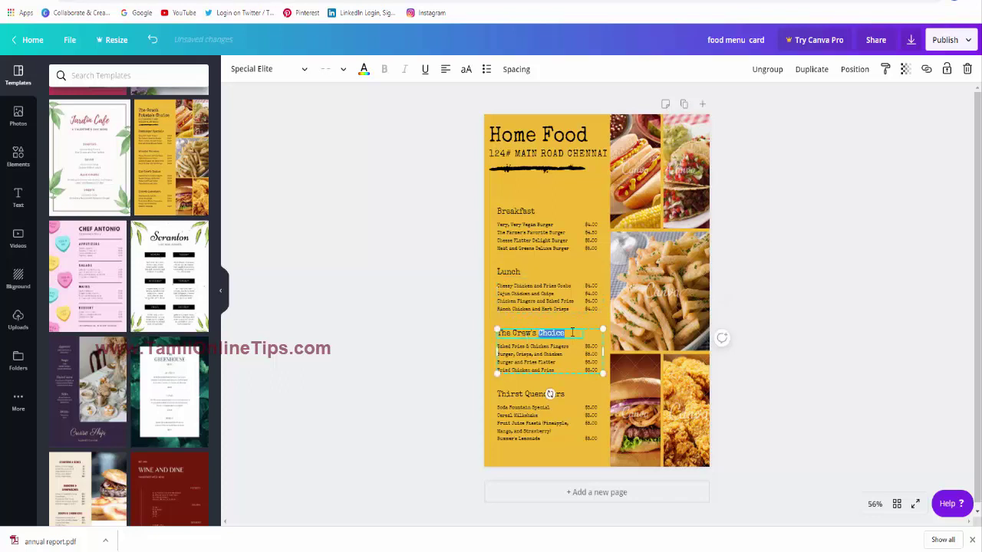
left_click_drag(548, 328, 497, 329)
key("BackSpace")
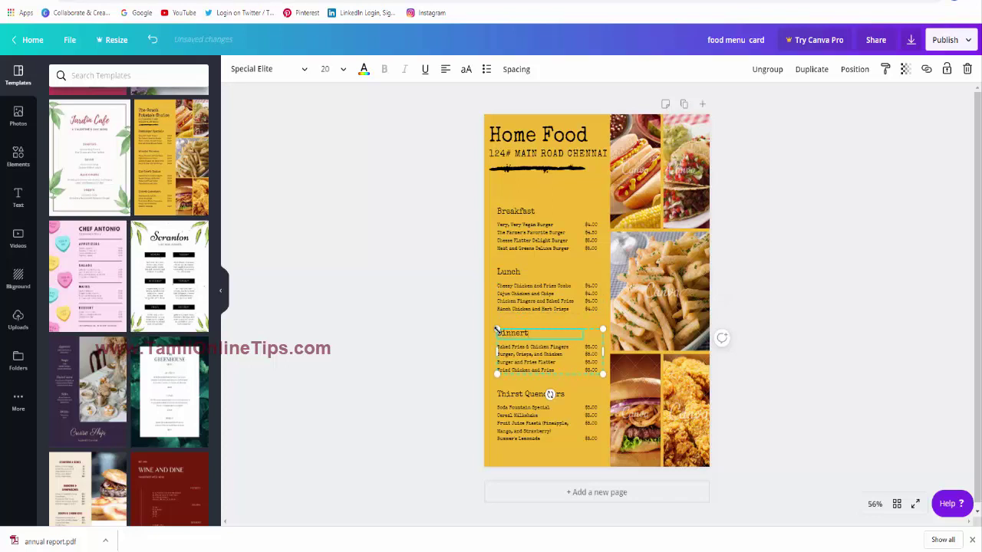
left_click(566, 391)
left_click(567, 394)
left_click_drag(570, 396, 480, 392)
key("BackSpace")
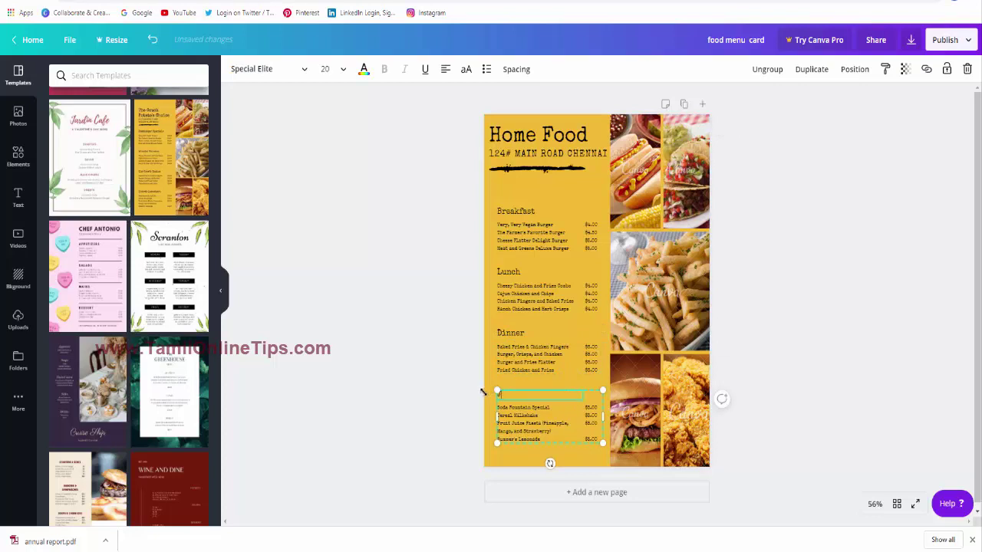
type("Juice & snacks")
left_click(823, 377)
Replace the placeholder dish list under Breakfast with "Idly" in black at font size 14.
left_click(516, 227)
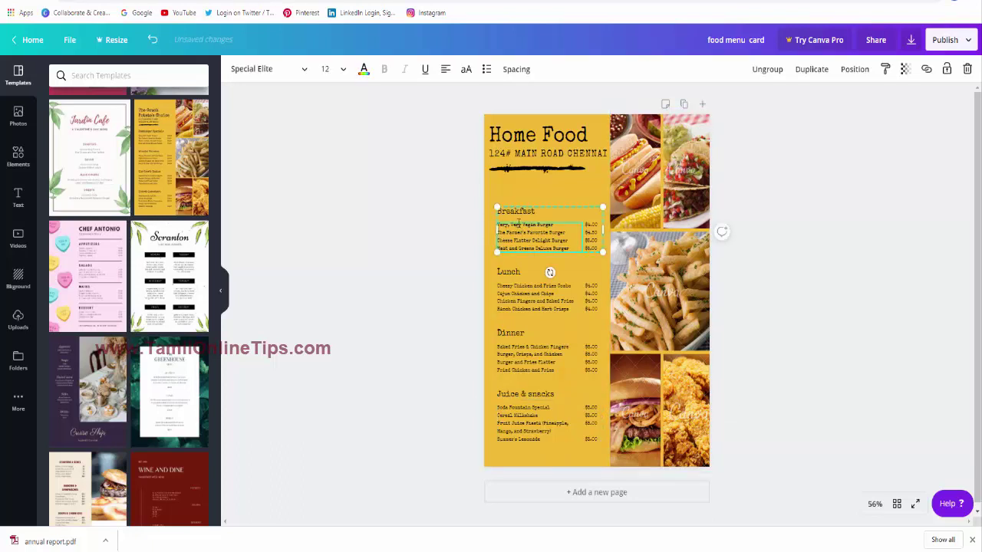
left_click_drag(500, 225, 567, 242)
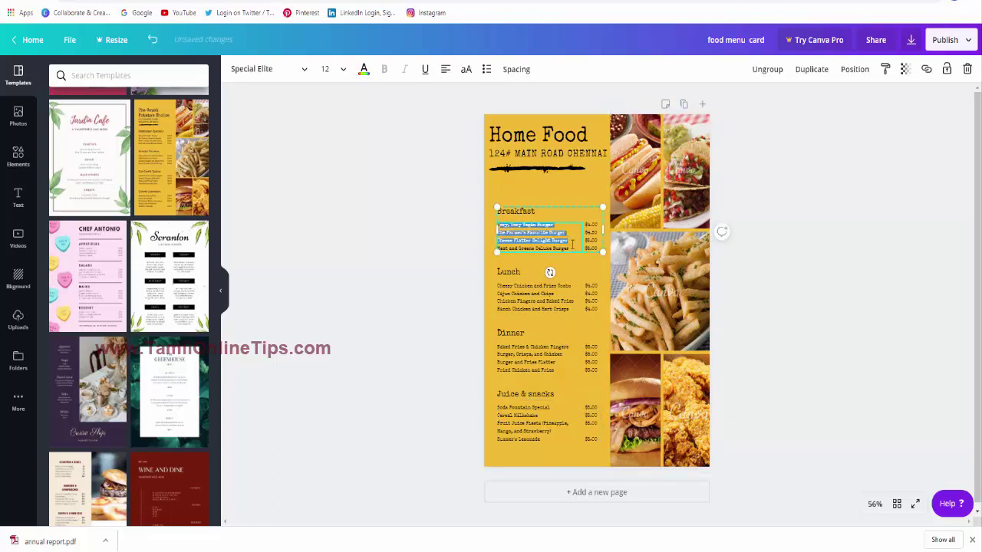
left_click(571, 230)
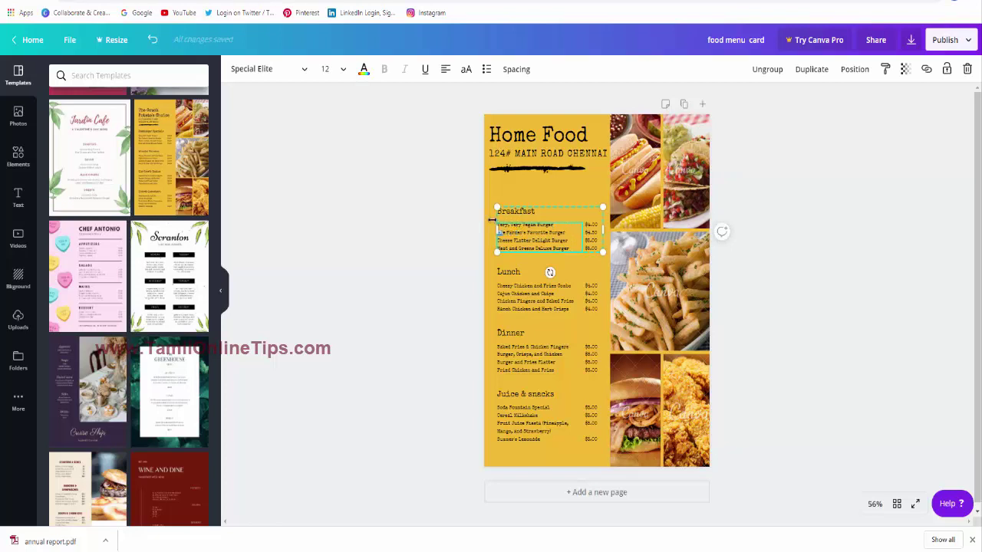
left_click_drag(498, 227, 536, 244)
key("BackSpace")
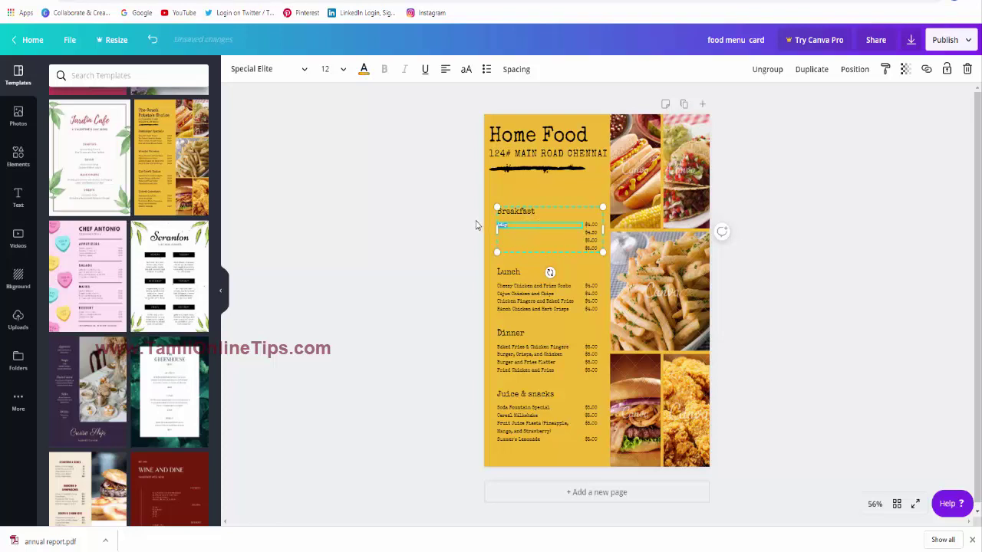
left_click(338, 73)
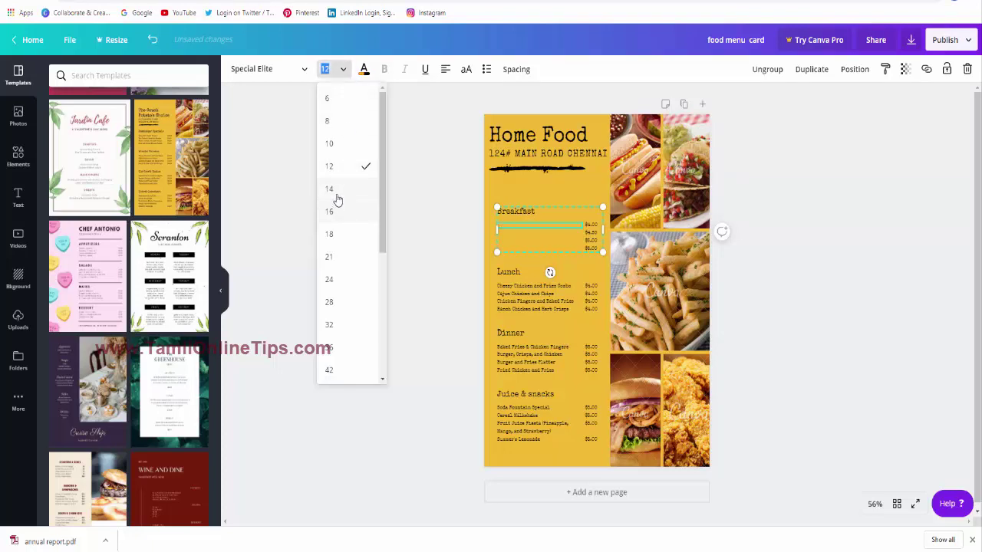
left_click(341, 190)
left_click(365, 71)
left_click(60, 181)
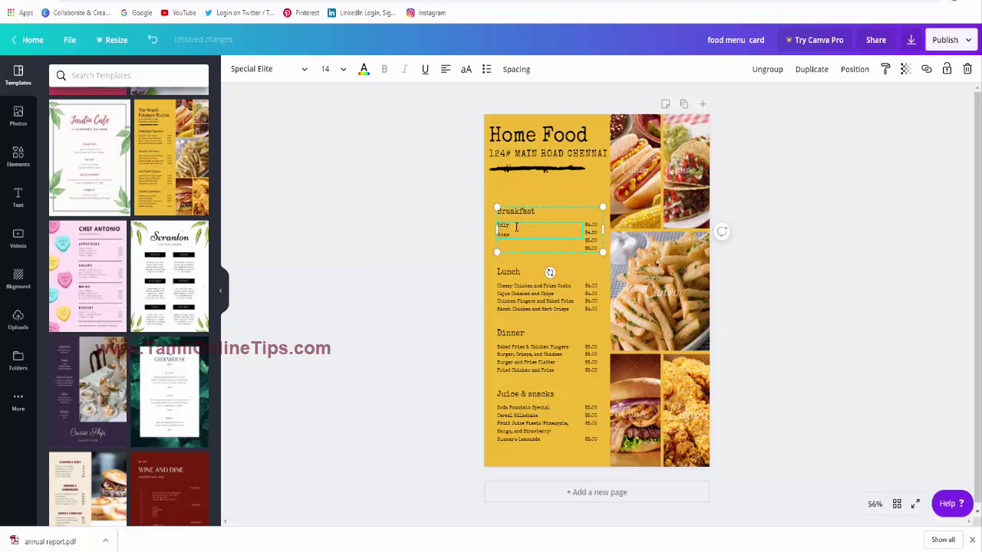
Add "Dosa", "Idiyyapan", "Pongal" and "Poori With Masala" on separate lines below "Idly" in the Breakfast list.
type("Dosa")
key("Return")
key("Return")
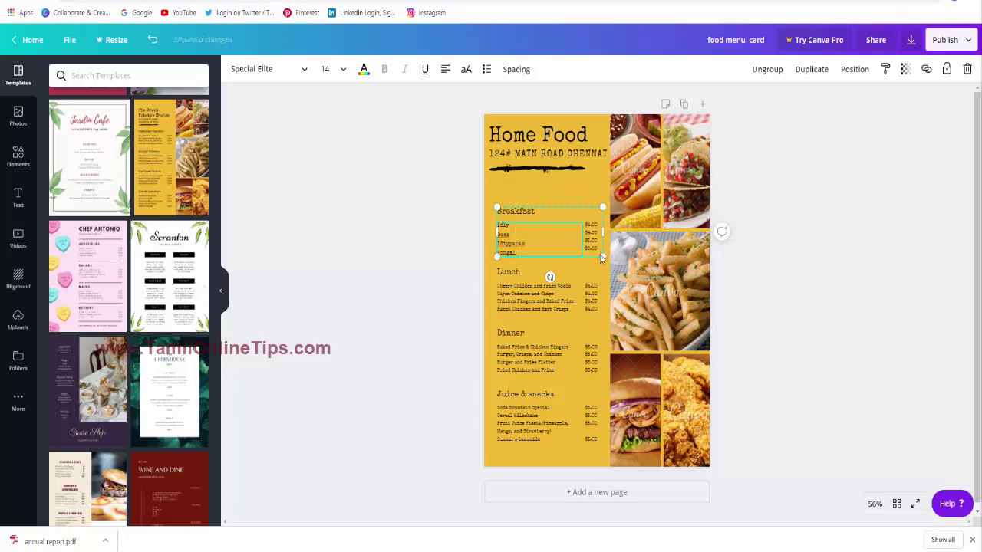
key("Return")
type("Poori M")
Replace the dollar prices in the Breakfast section with Rs.10, Rs. 25, Rs.20 and Rs.30 on separate lines.
left_click(590, 233)
double_click(596, 225)
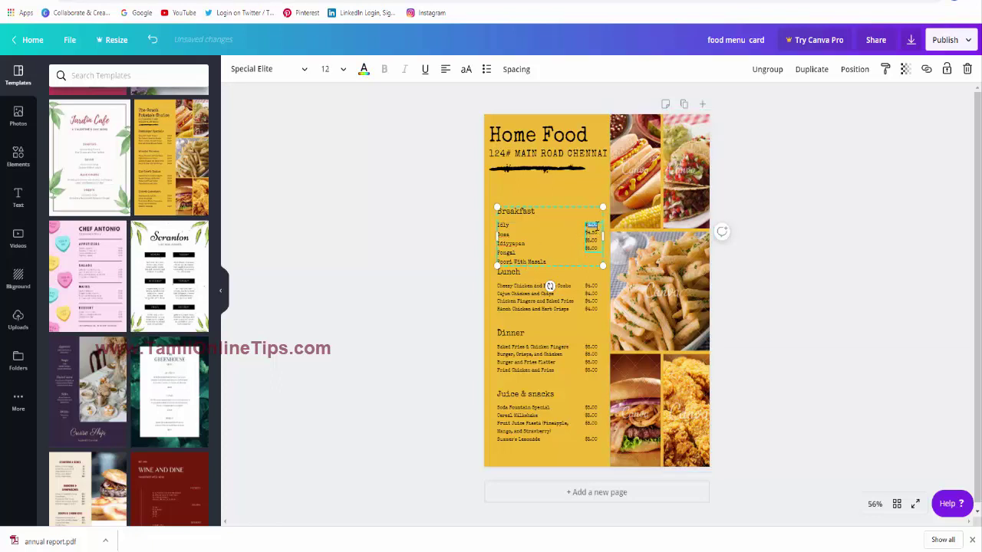
key("ctrl+a")
key("BackSpace")
Set all the Breakfast prices to black text at font size 14.
left_click_drag(597, 226, 600, 250)
left_click(363, 69)
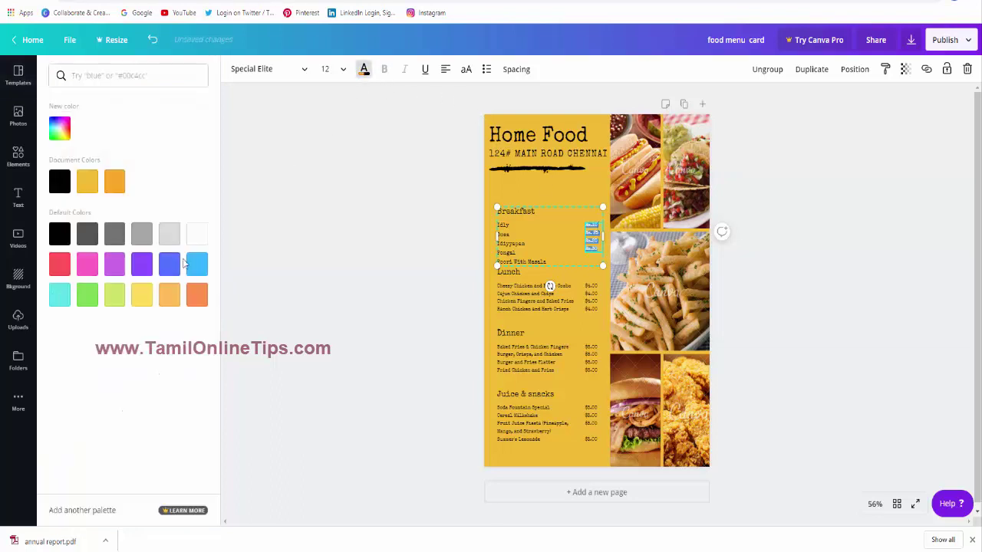
left_click(59, 234)
left_click(328, 69)
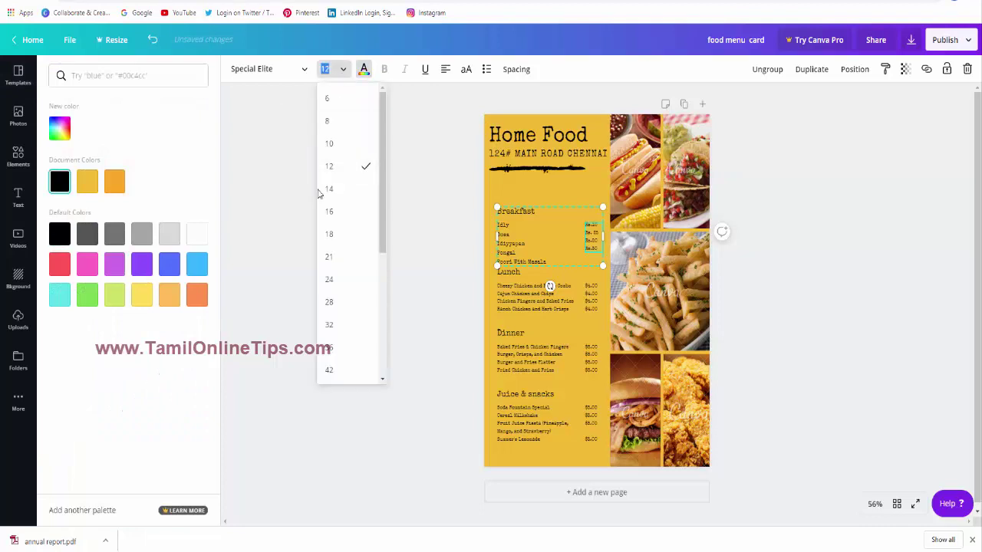
left_click(329, 189)
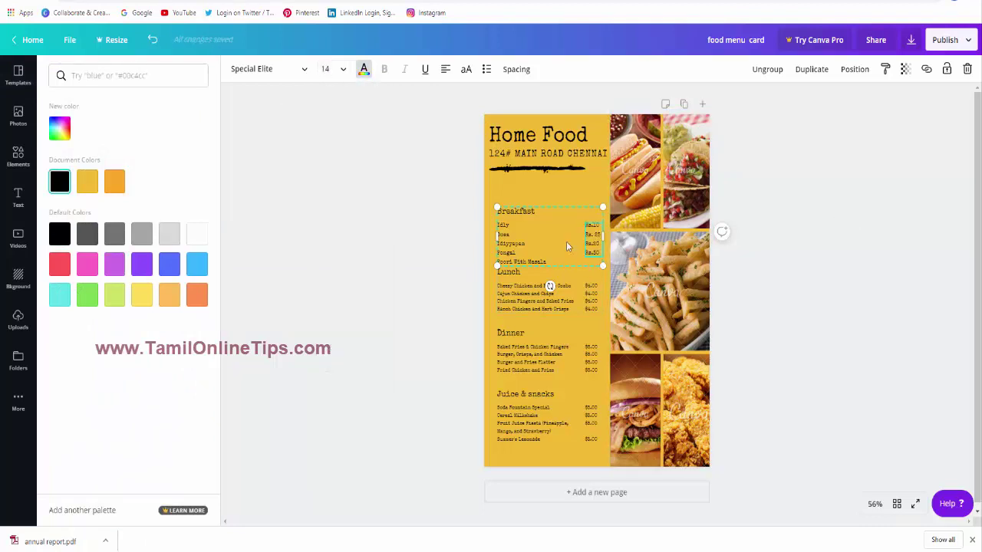
Shift the Breakfast group slightly upward and add the price Rs.45 for "Poori With Masala".
left_click_drag(592, 246, 592, 240)
left_click(599, 243)
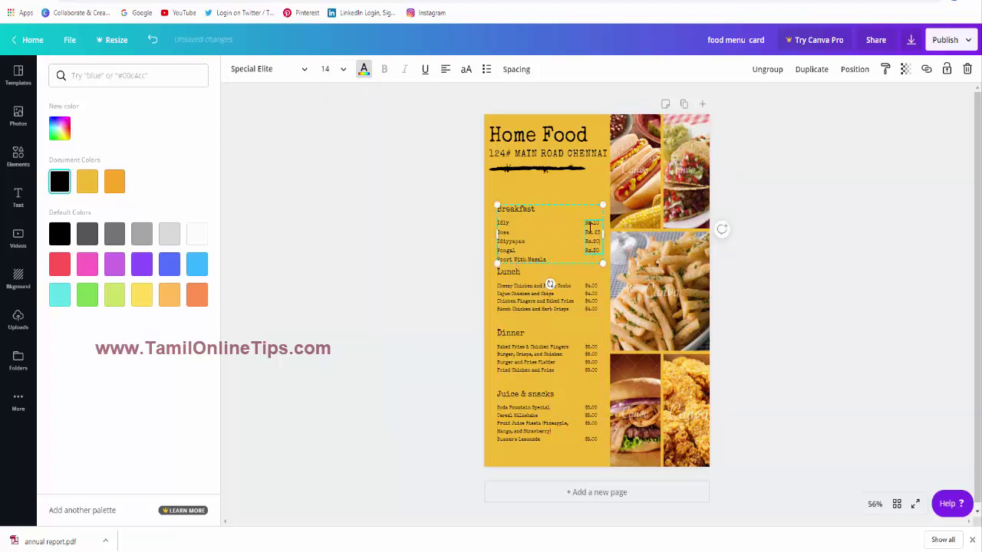
left_click(817, 270)
left_click(603, 251)
key("Return")
type("Rs")
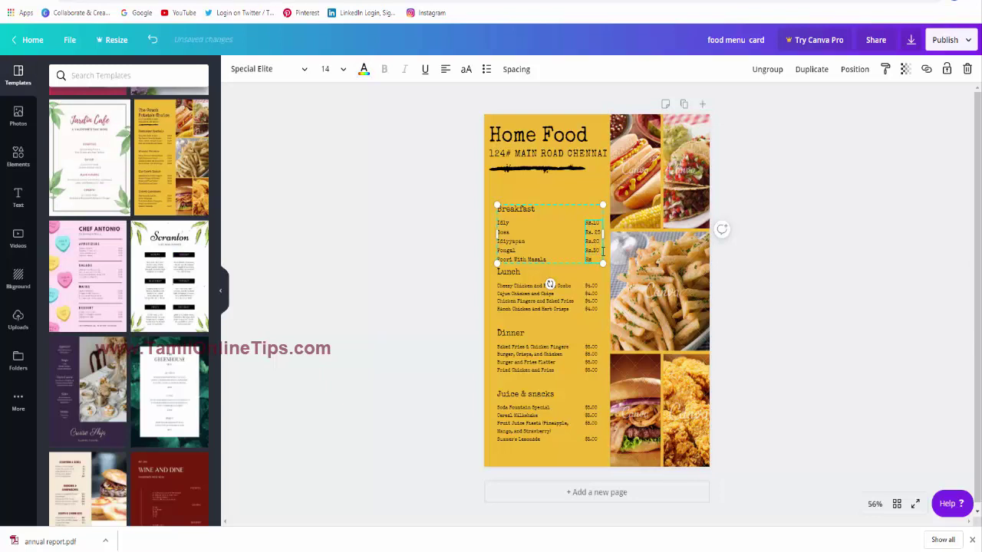
type(".45")
left_click(963, 309)
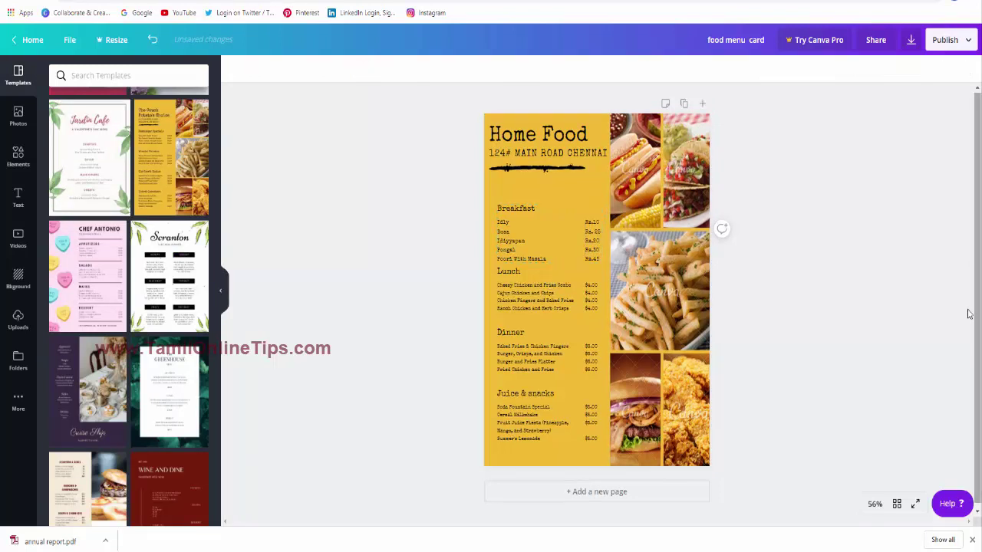
Replace the Lunch dishes with "Meals", "Veg Biriyani", "Egg Biriyani" and "Noodles" on separate lines.
left_click(499, 292)
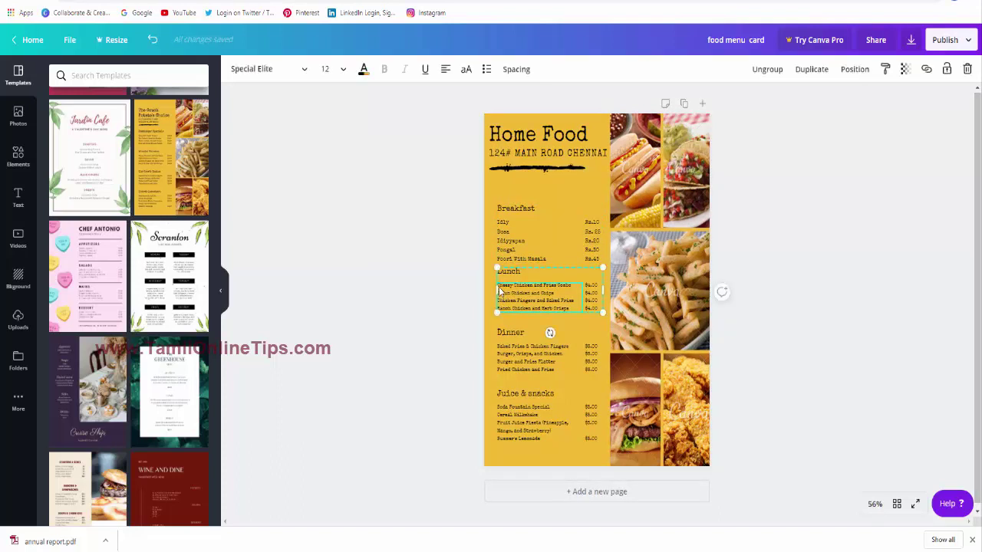
double_click(550, 295)
key("BackSpace")
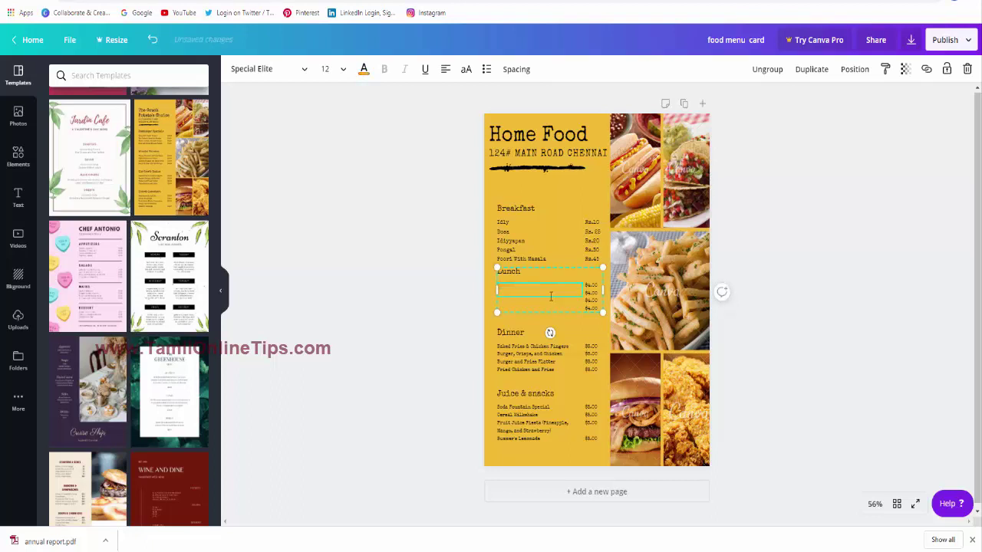
key("Return")
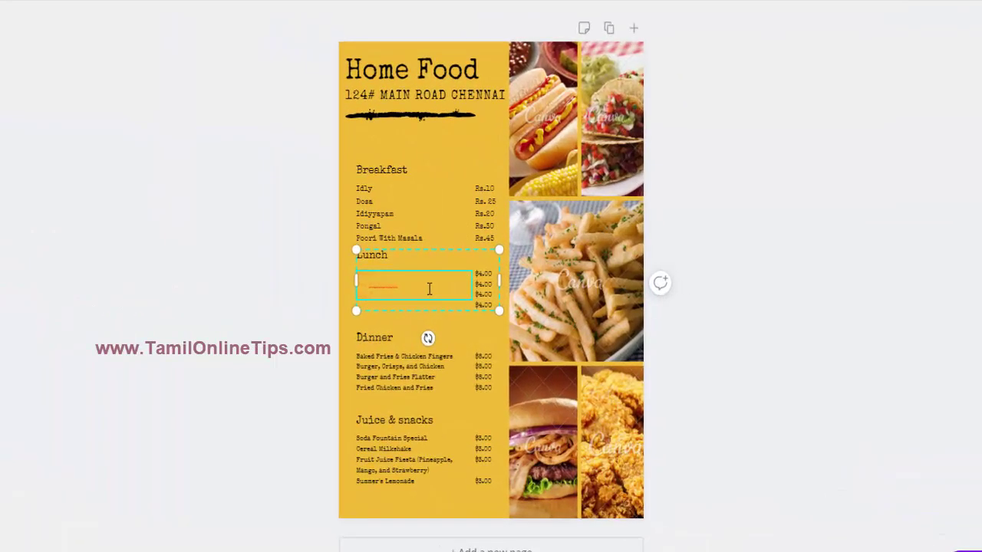
key("Return")
key("ctrl+v")
key("Return")
Set the whole Lunch dish list to font size 14.
key("ctrl+a")
key("ctrl+c")
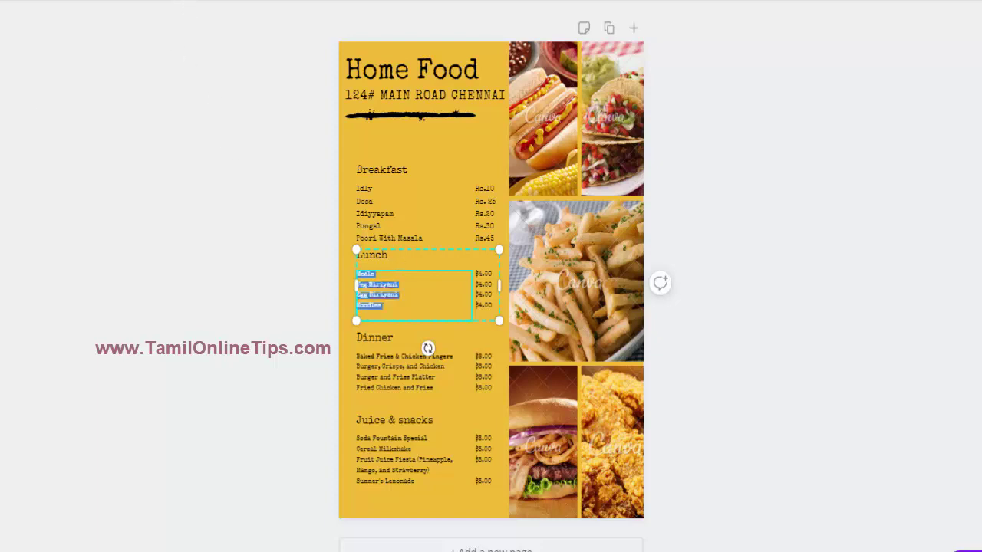
left_click(153, 2)
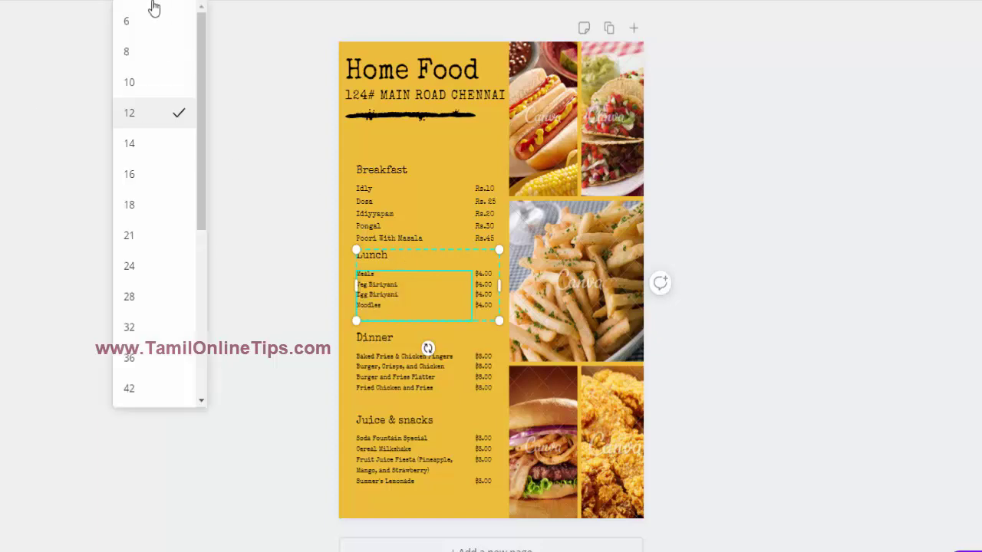
left_click(132, 156)
Replace the dollar prices in the Lunch section with Rs. 75, Rs.120, Rs.140 and Rs.50.
double_click(484, 281)
key("ctrl+a")
key("ctrl+v")
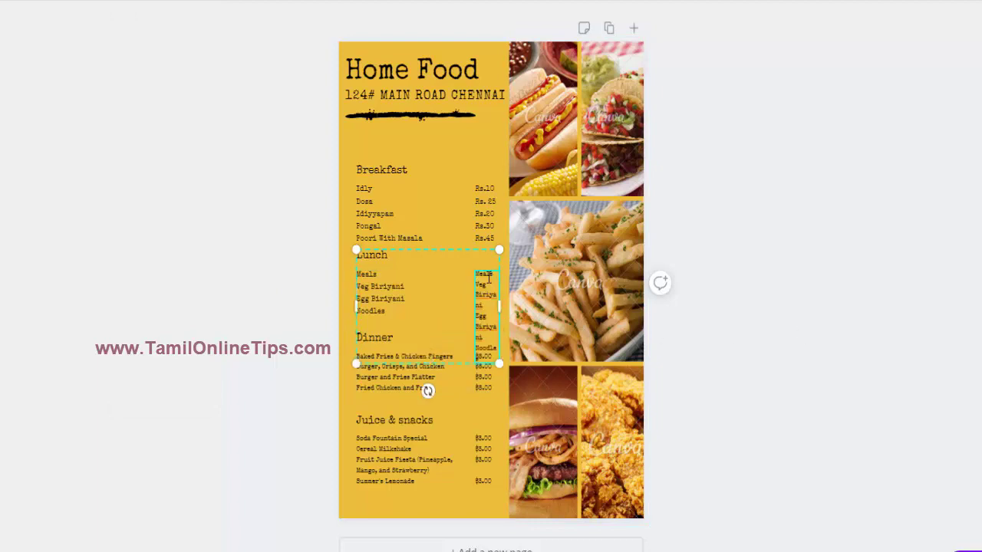
key("ctrl+z")
key("BackSpace")
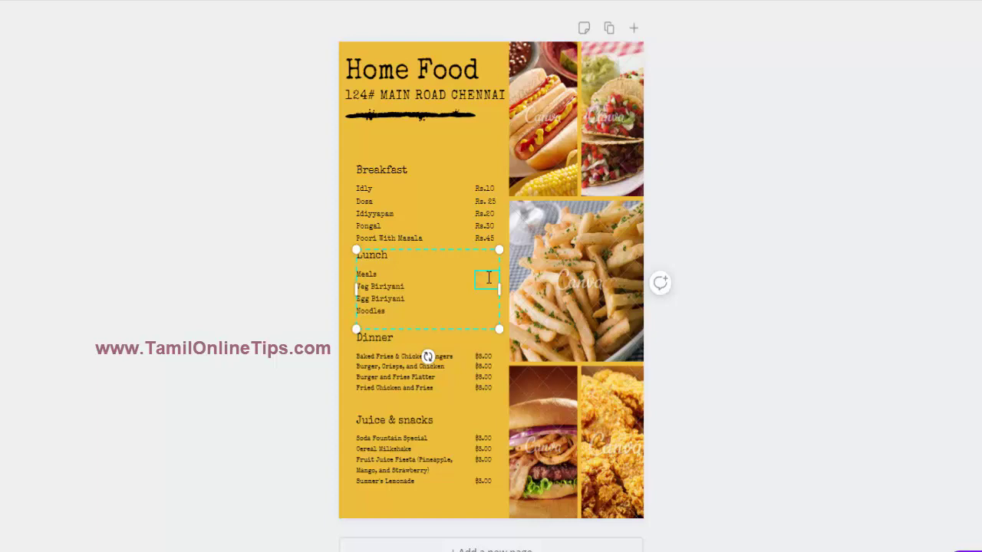
key("Return")
key("Return")
Set all the Lunch prices to font size 14.
key("ctrl+a")
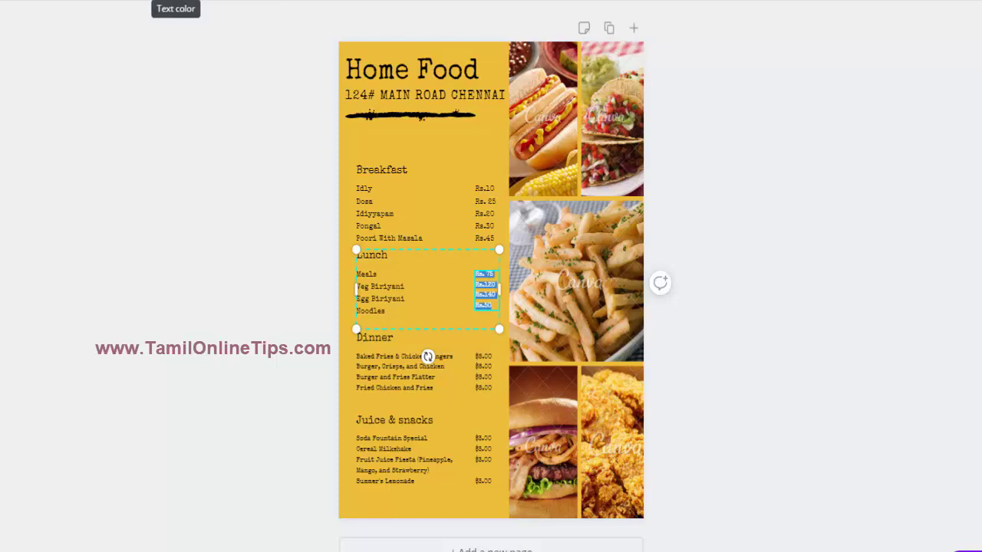
left_click(138, 2)
left_click(135, 158)
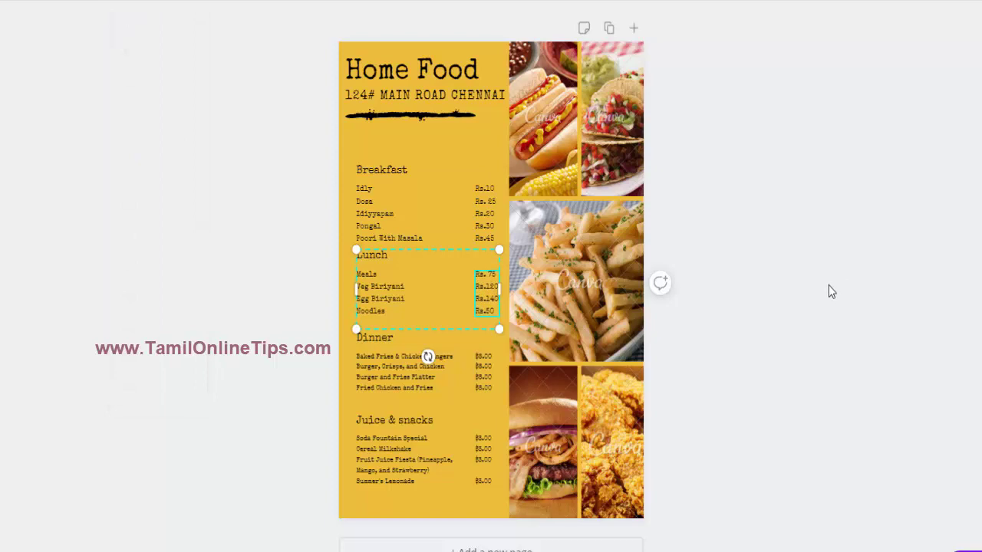
Replace the Dinner dishes with "Dosa", "Oil Parrota", "Egg Masala" and "MagGiie" at font size 14.
left_click(371, 364)
left_click(371, 363)
left_click_drag(363, 359, 440, 376)
key("ctrl+a")
key("BackSpace")
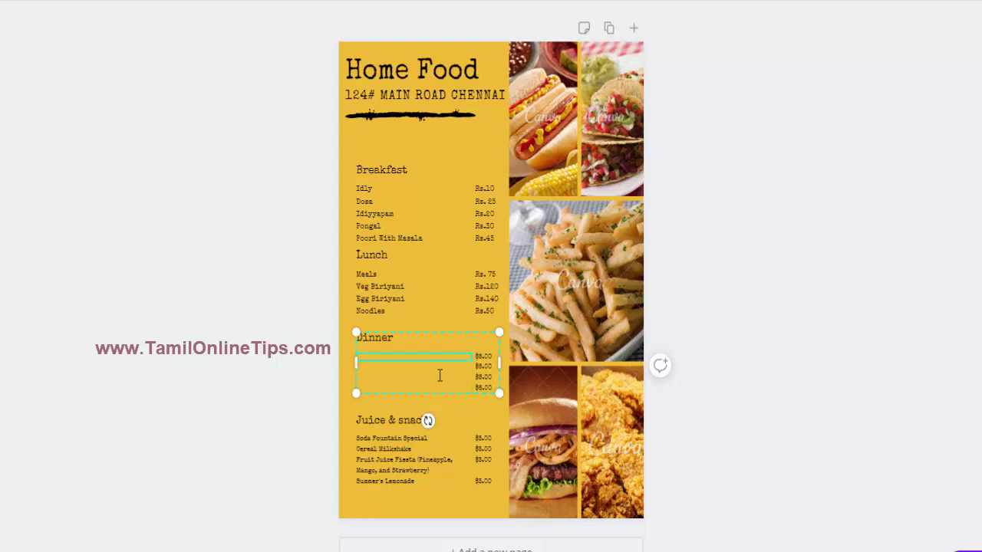
key("Return")
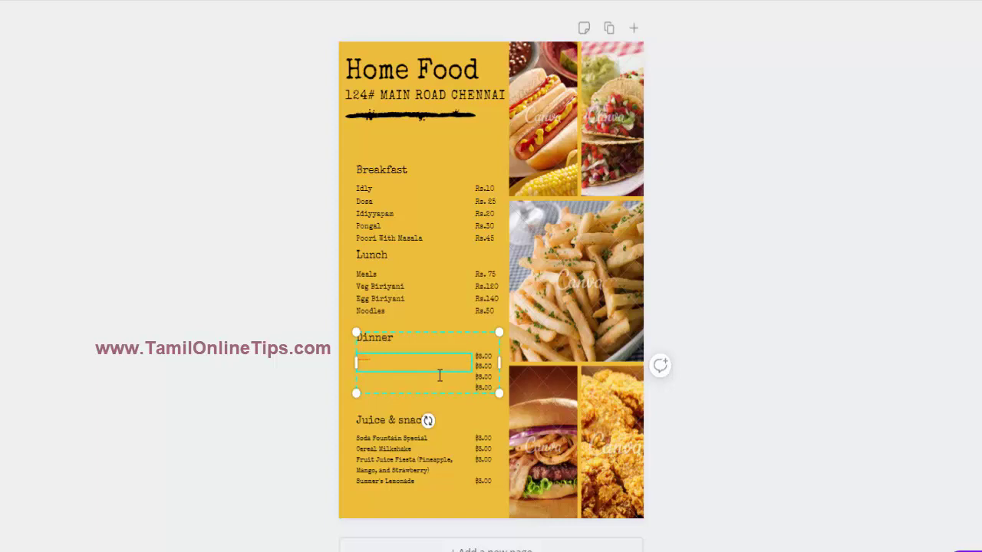
key("Return")
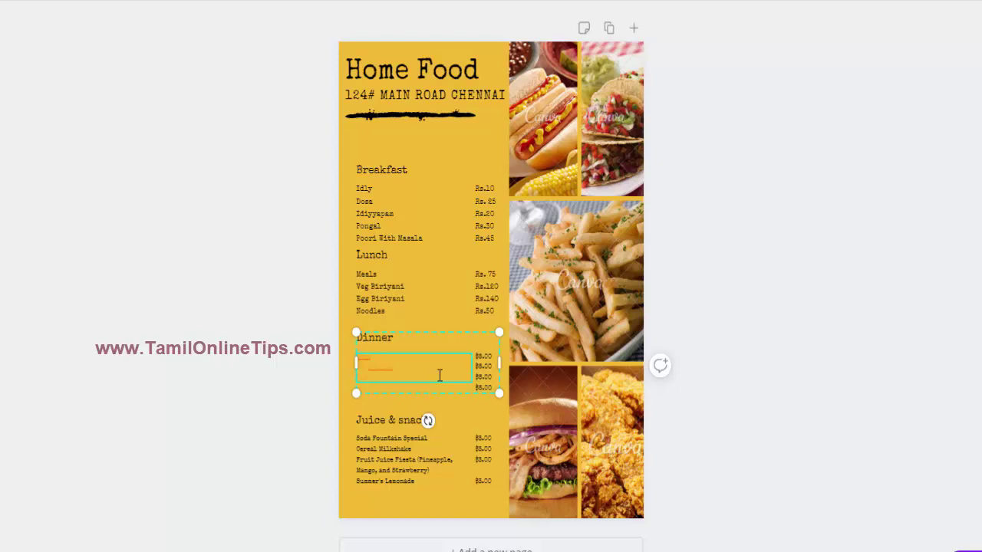
key("Return")
type("Parotta")
key("Return")
type("Chapati")
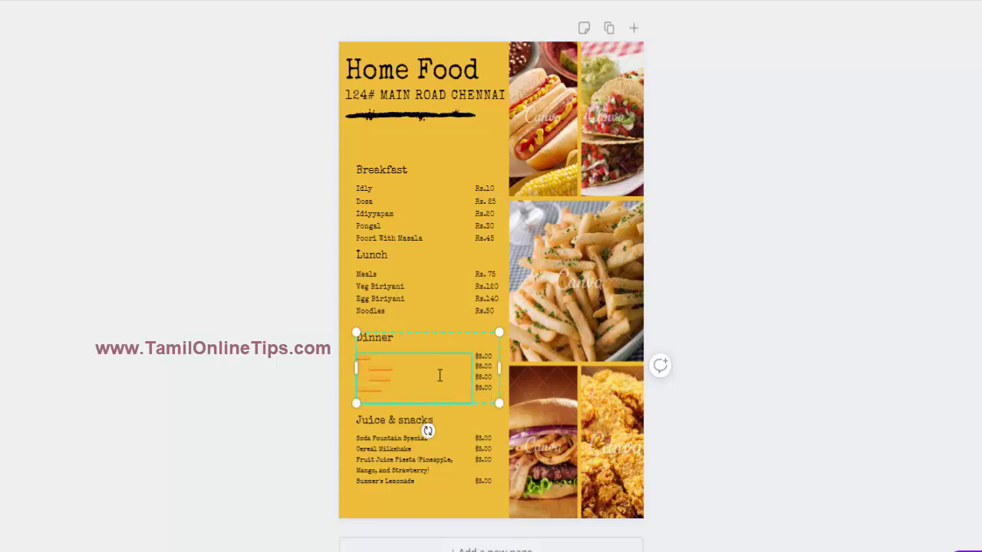
key("ctrl+a")
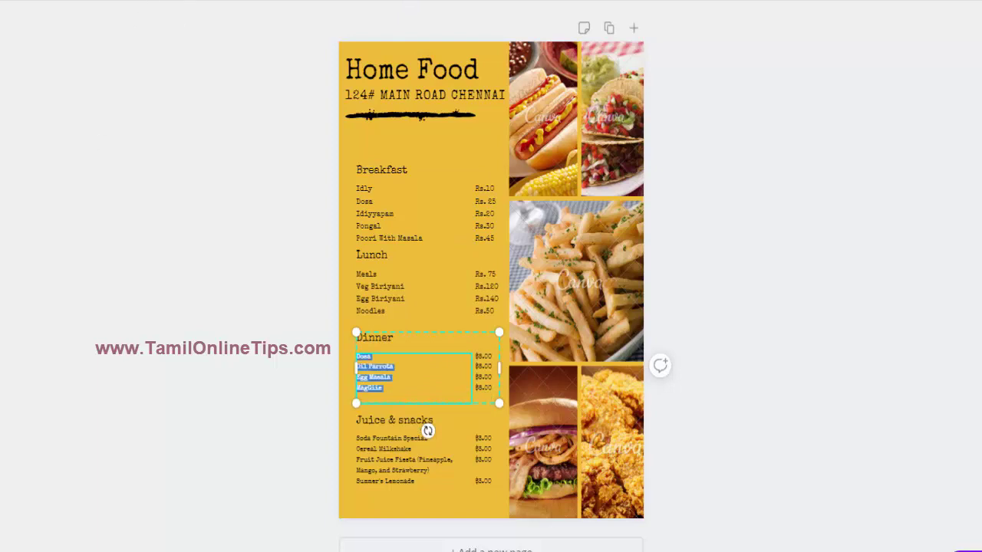
left_click(143, 143)
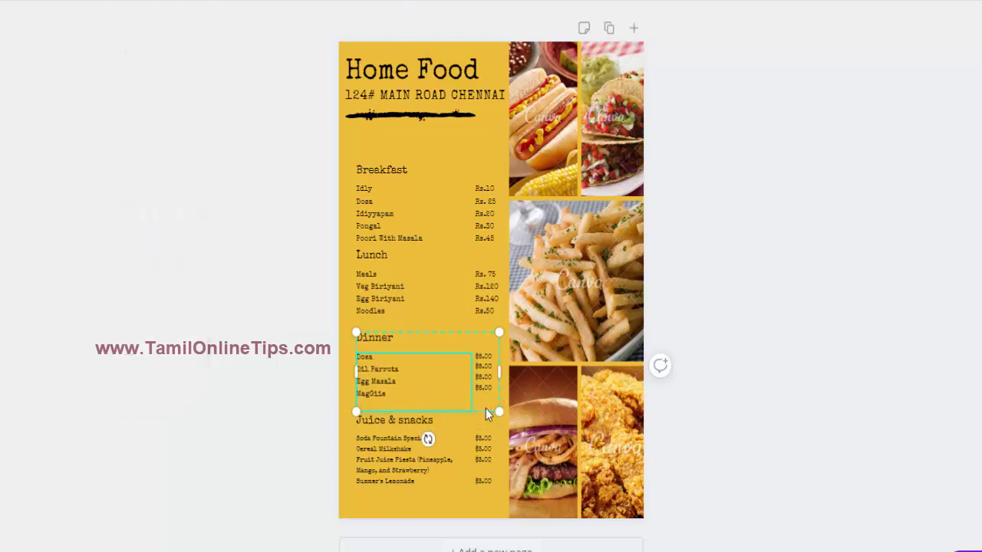
Replace the dollar prices in the Dinner section with Rs.302, Rs.20, Rs.100 and Rs.30 at font size 14.
key("ctrl+a")
key("BackSpace")
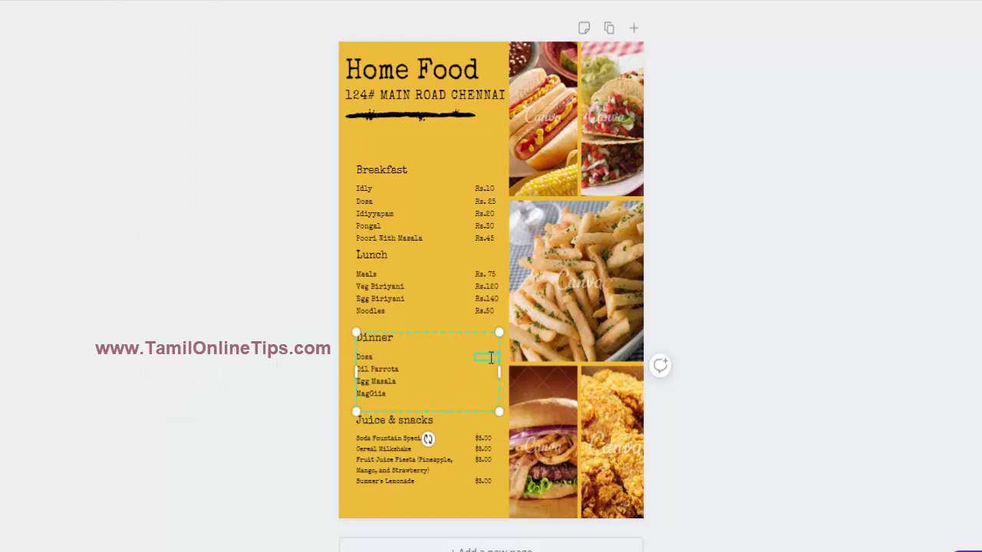
key("Return")
key("Return")
key("Return")
key("Return")
type("Rs.30 Rs.20 Rs.100 Rs.50")
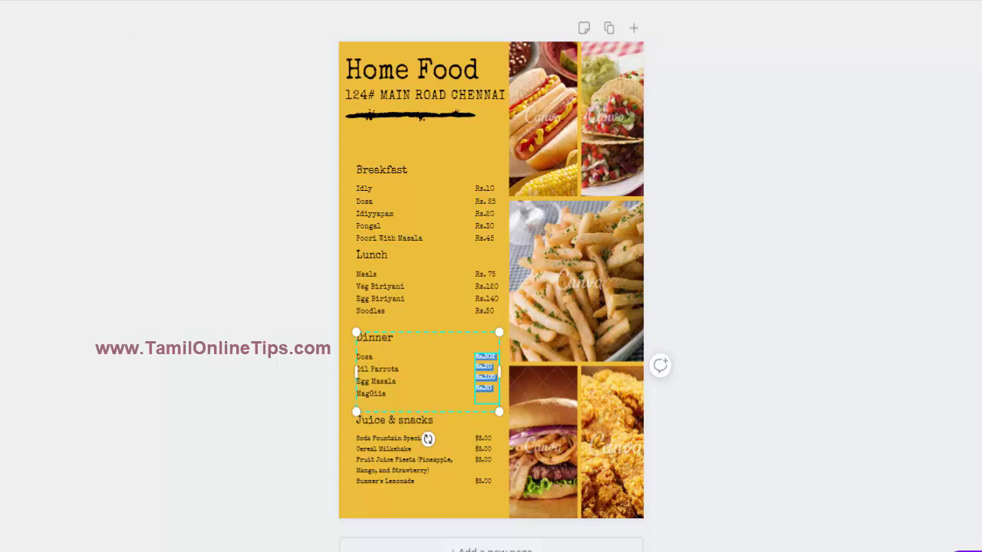
left_click(133, 5)
left_click(136, 177)
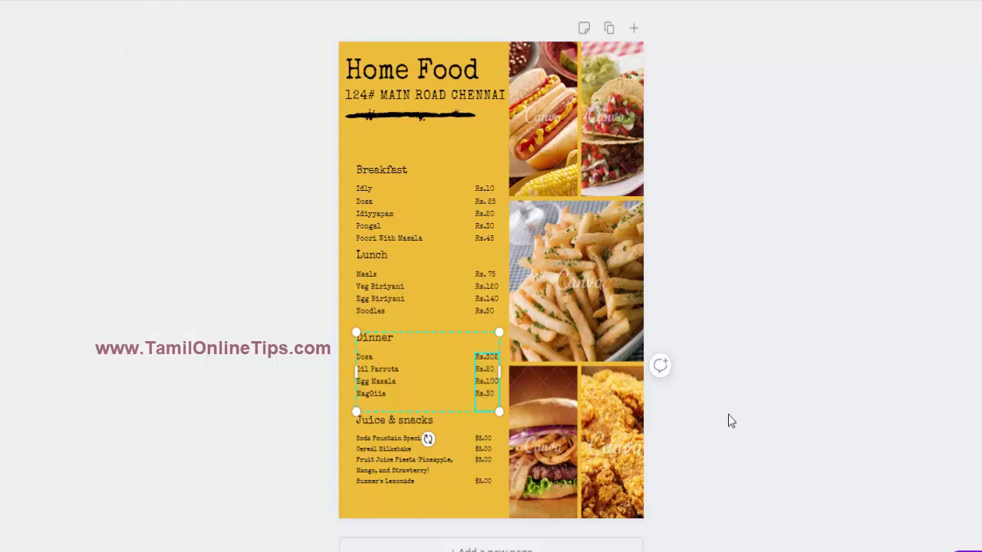
Replace the Juice & snacks items with "Fresh Juice" and "Lemon Soda", separated by a blank line, at font size 14.
left_click(376, 442)
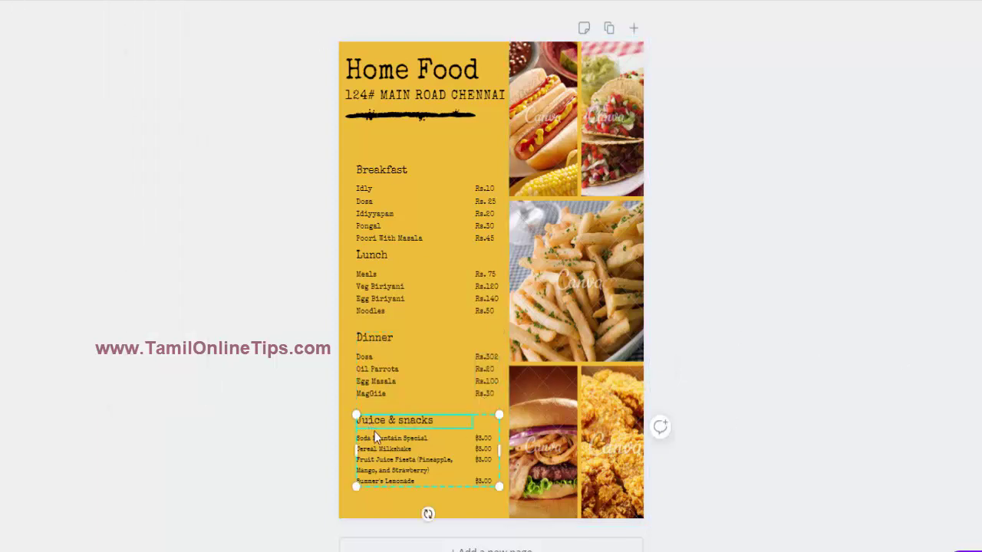
left_click(378, 442)
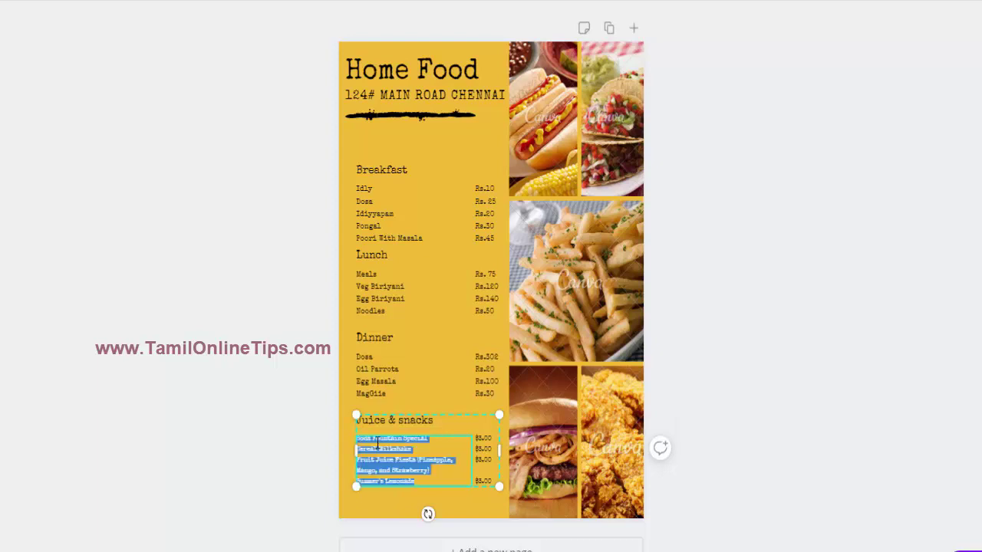
key("BackSpace")
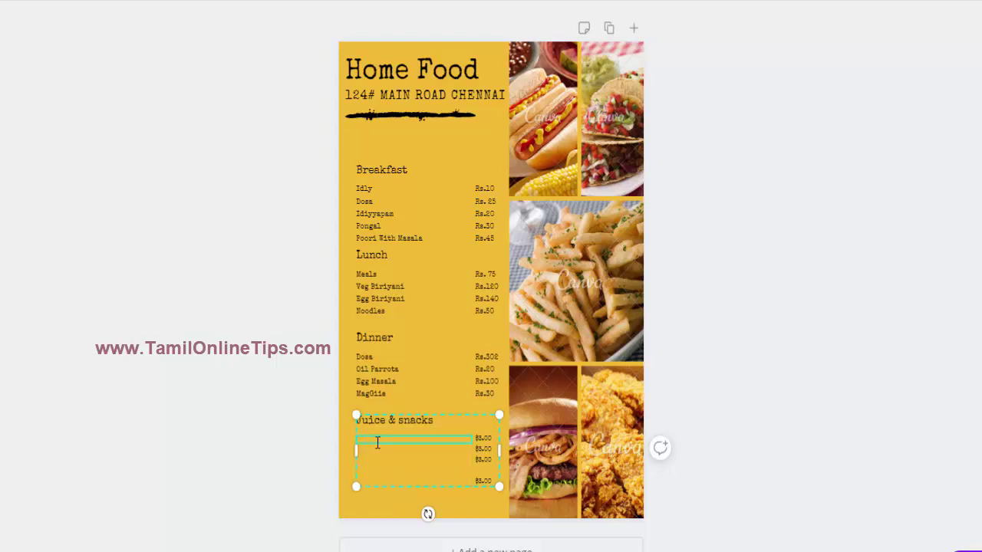
key("Return")
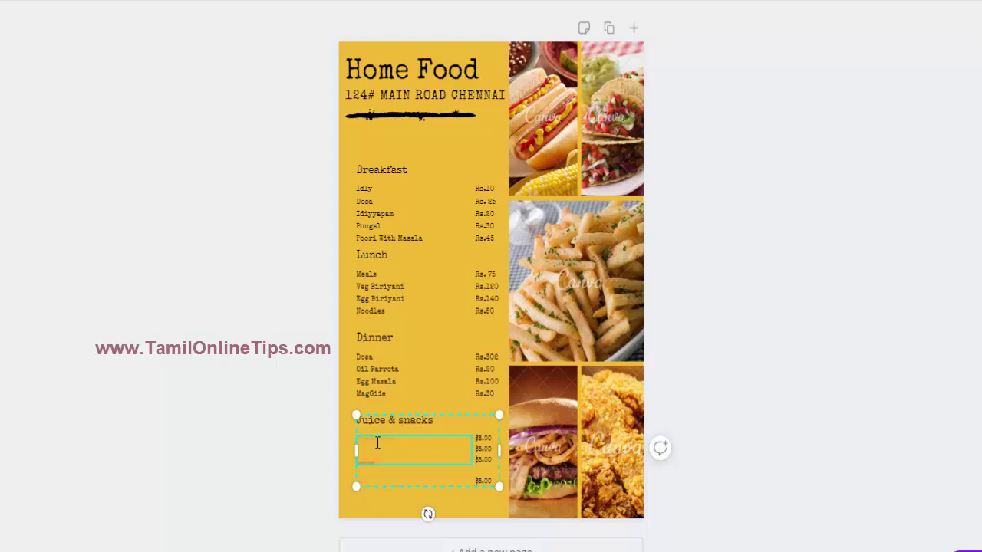
key("Return")
key("ctrl+a")
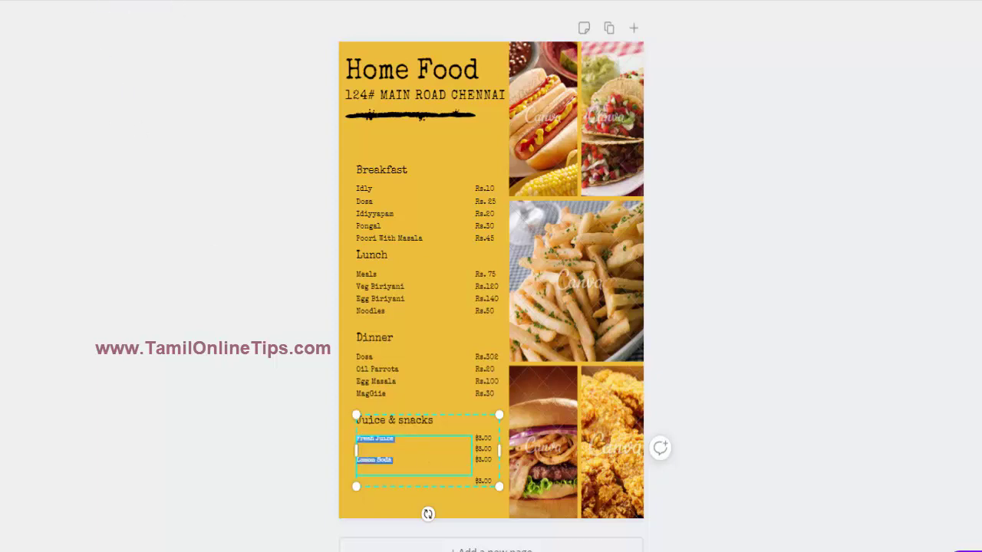
left_click(165, 12)
left_click(127, 154)
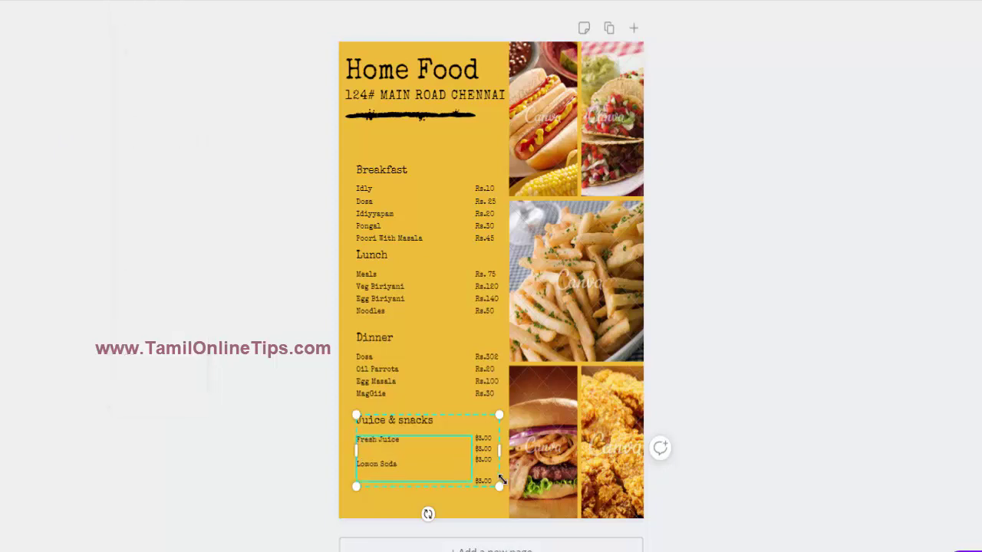
Replace the dollar prices under Juice & snacks with Rs.50 and Rs.25 at font size 14, lined up with their items.
double_click(490, 455)
type("Dosa Oil Parrota Egg Masala MagGiie")
key("BackSpace")
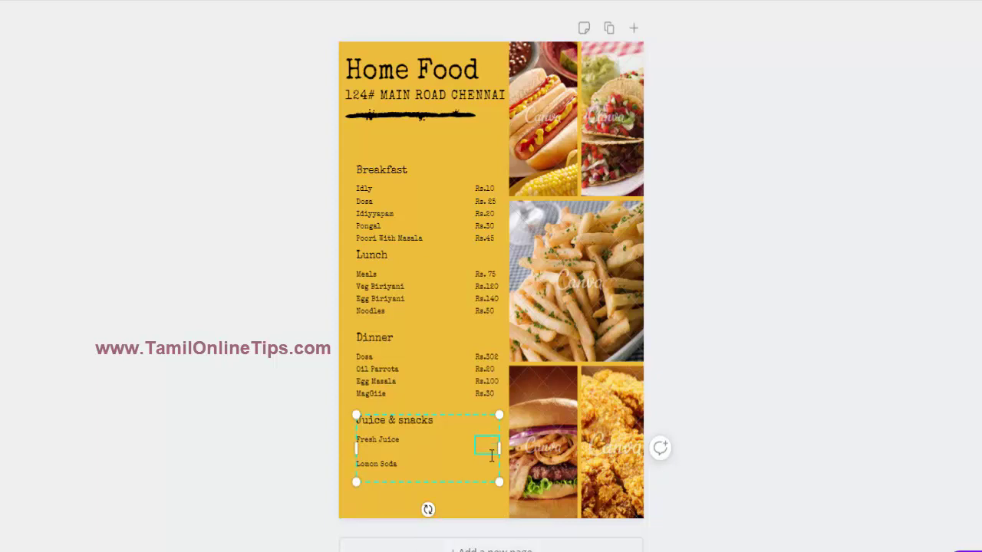
type("Rs.50 Rs.25")
left_click(127, 2)
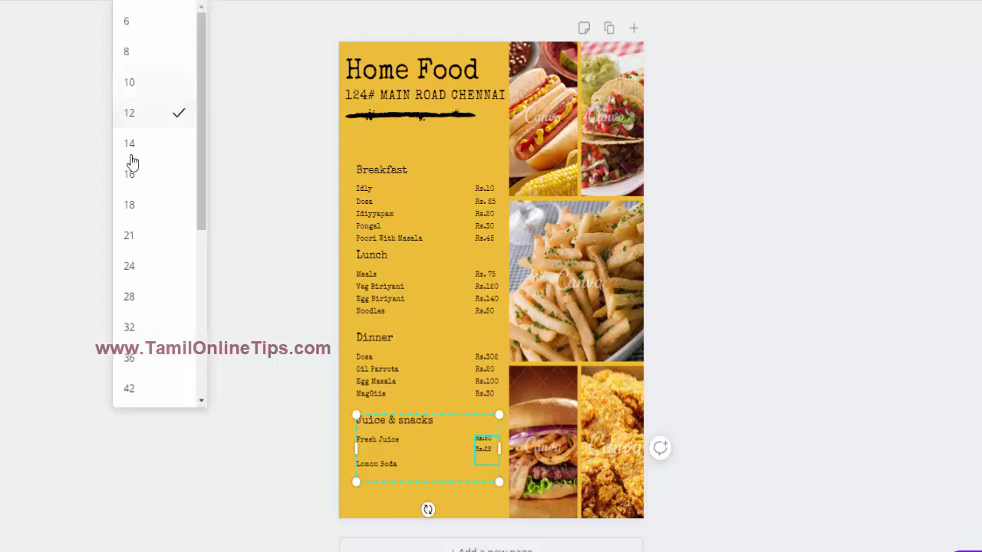
left_click(129, 150)
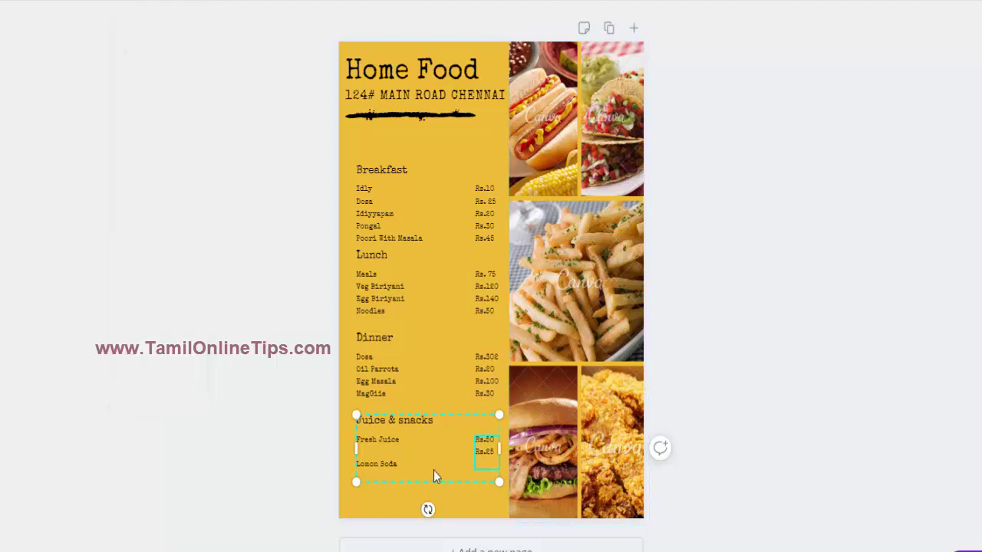
left_click(495, 440)
key("Return")
left_click(832, 398)
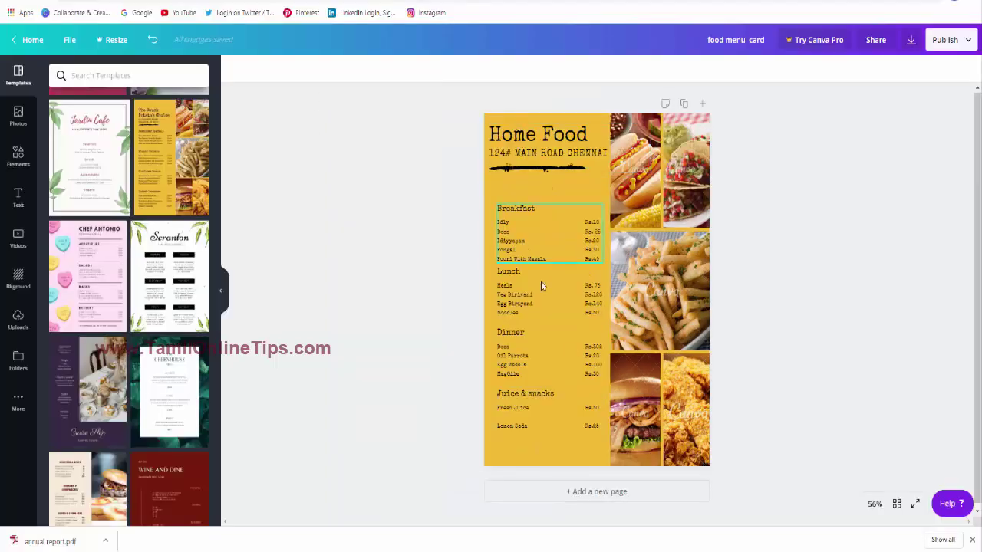
Move the Breakfast, Lunch, Dinner and Juice & snacks groups up the card to spread them out below the title.
left_click_drag(522, 241, 522, 223)
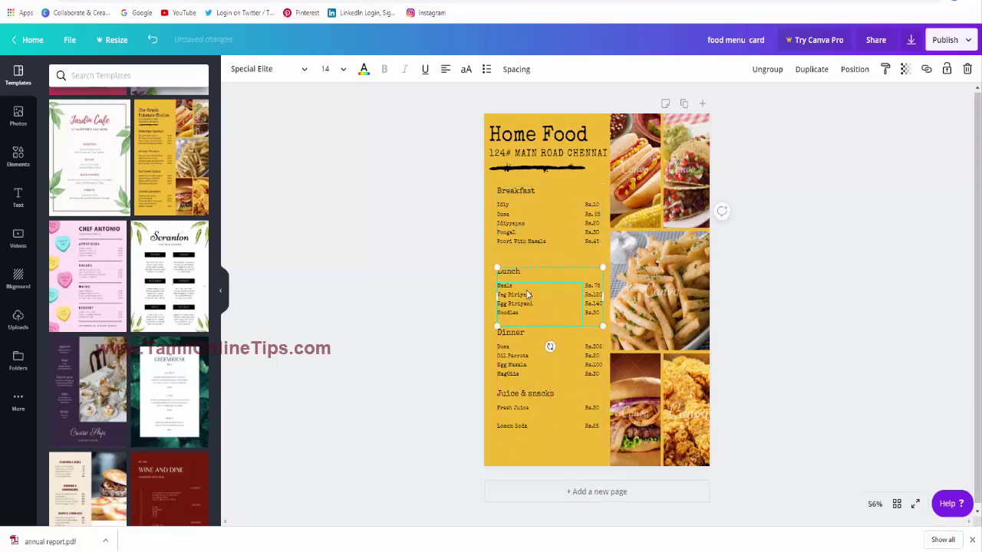
left_click_drag(527, 294, 526, 287)
left_click_drag(523, 353, 522, 345)
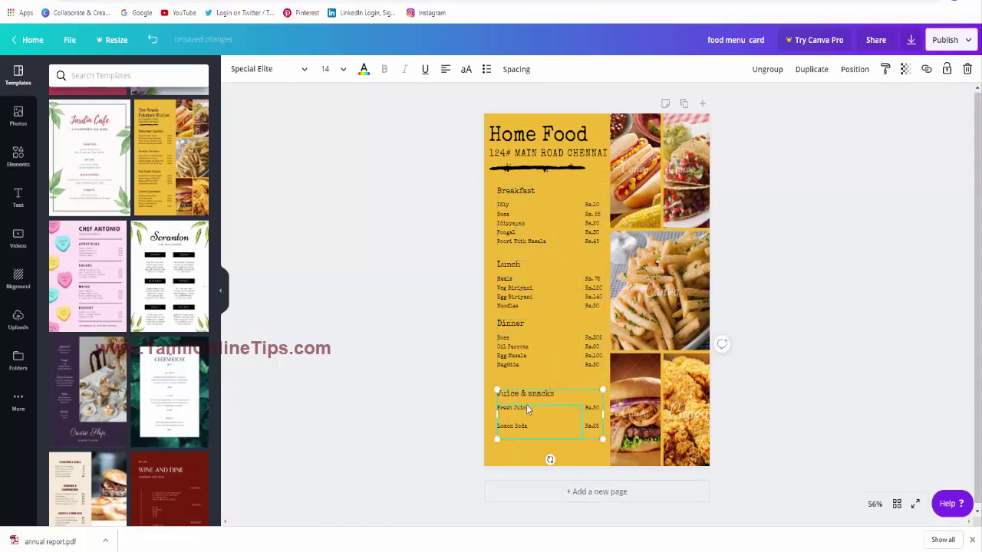
left_click_drag(526, 413, 528, 399)
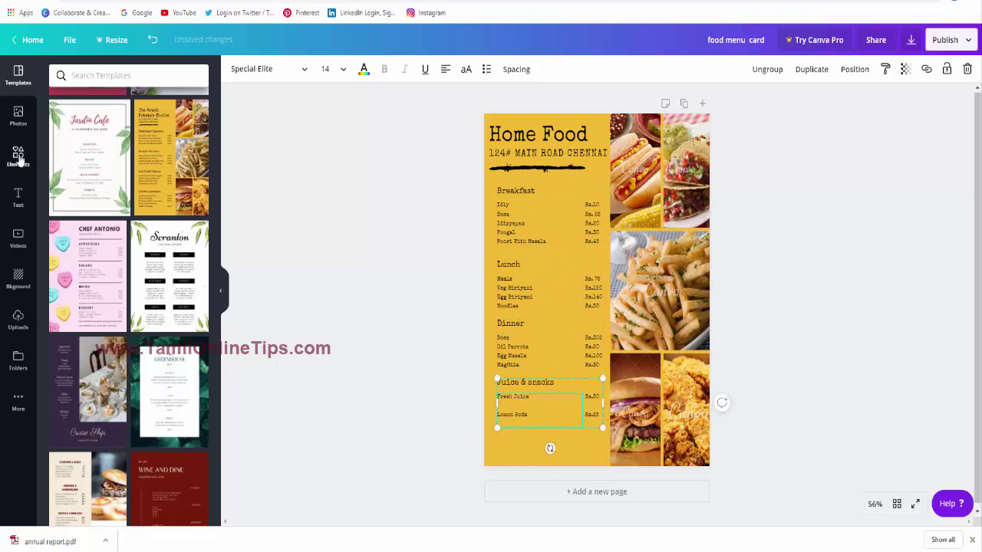
Search the elements for "food" and place the cup of fries graphic in the lower part of the Juice & snacks area.
left_click(17, 156)
left_click(125, 76)
type("food")
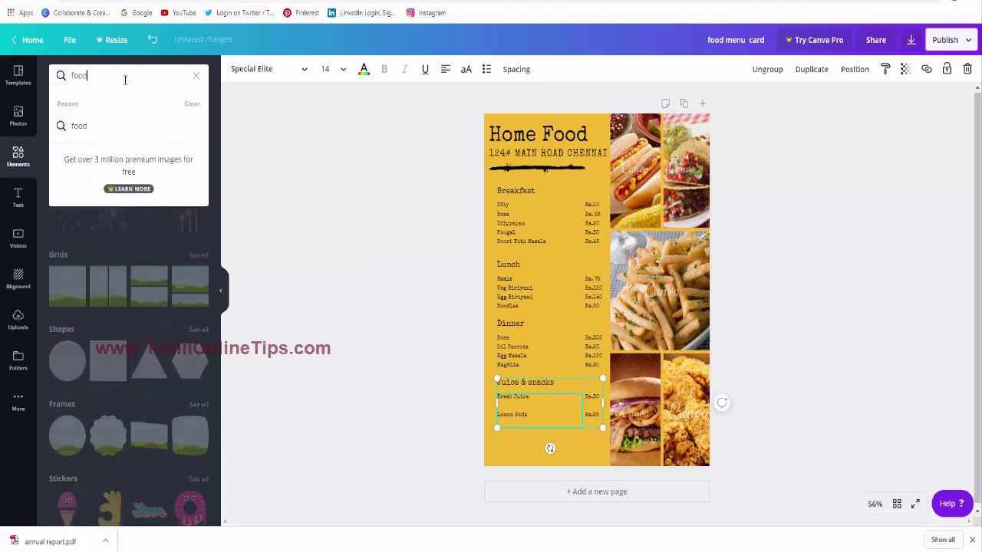
key("Return")
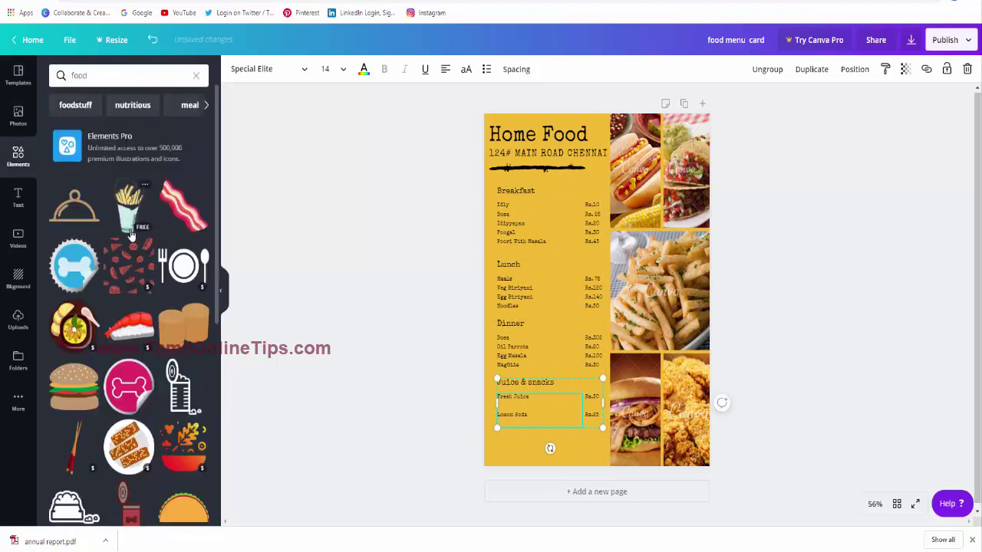
scroll(82, 372, "down", 10)
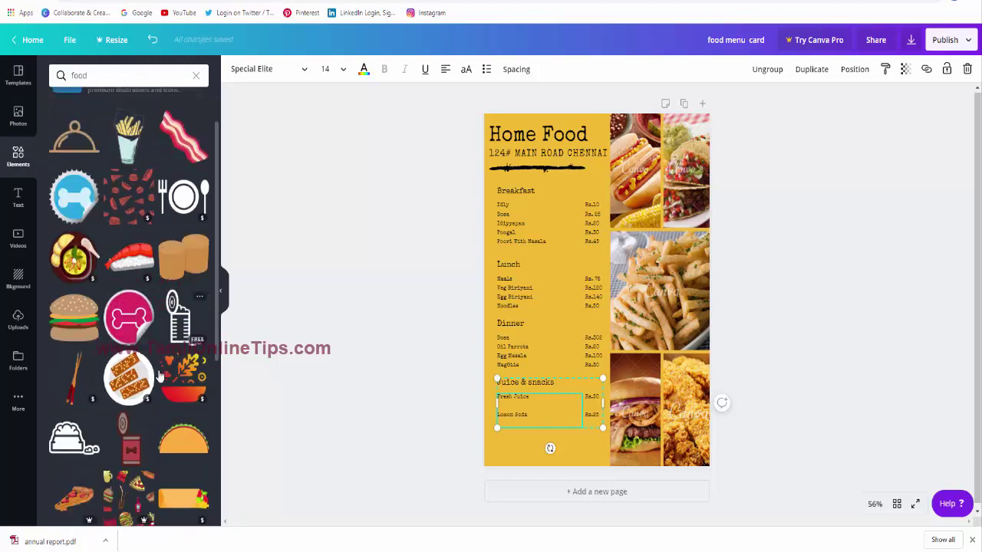
scroll(159, 375, "up", 10)
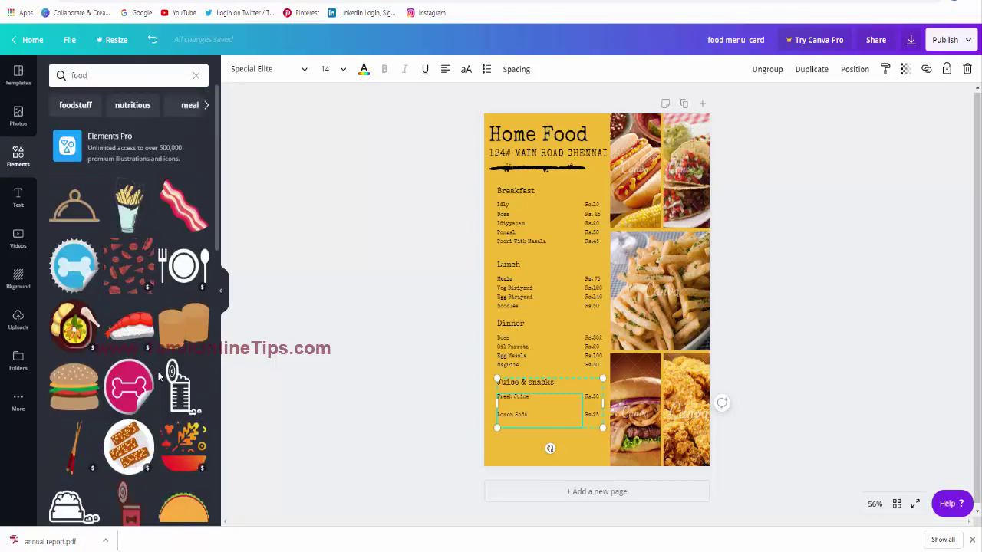
left_click(129, 205)
left_click_drag(550, 216, 561, 409)
left_click(723, 401)
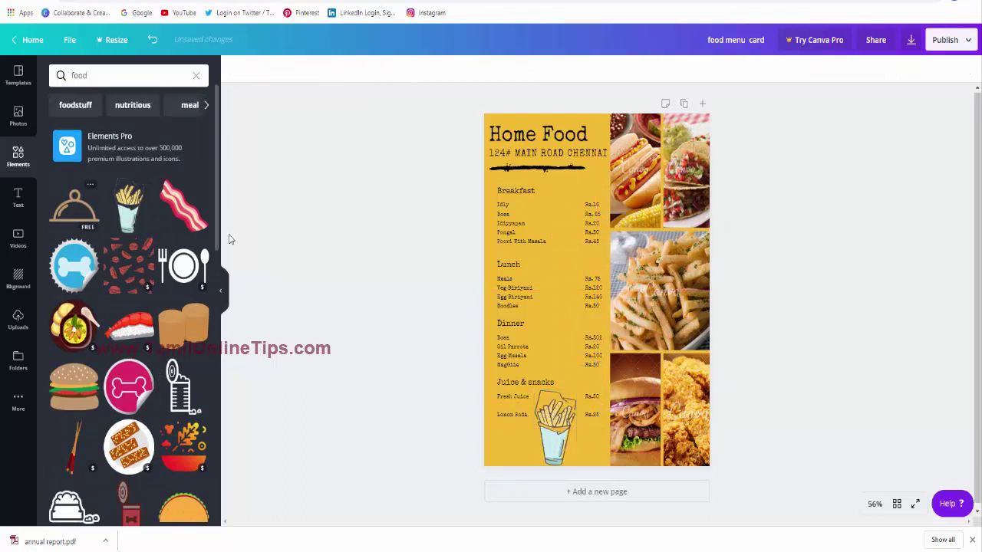
Add the serving dome graphic below Lemon Soda, beside the cup of fries, and recolour it black.
left_click(74, 204)
left_click_drag(581, 282, 523, 451)
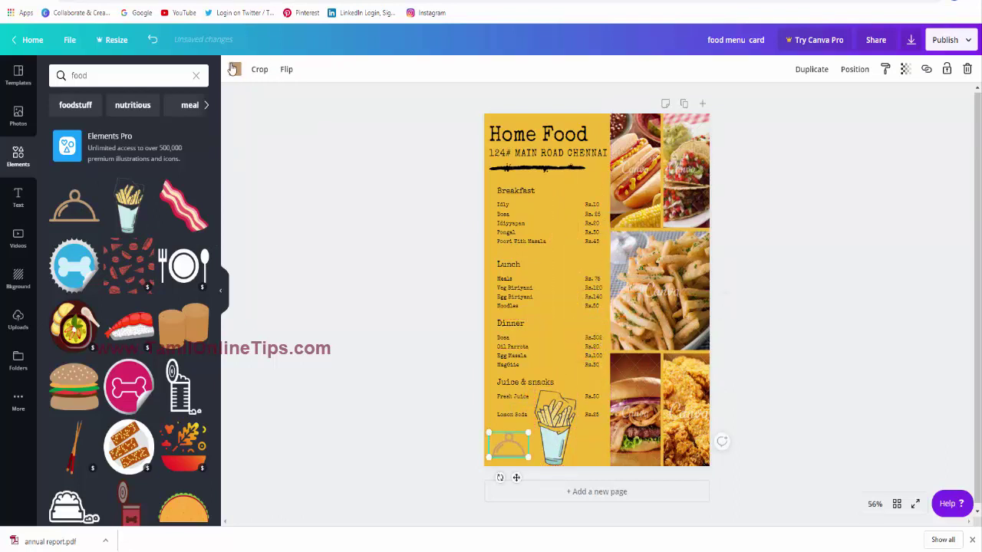
left_click(233, 69)
left_click(59, 181)
key("Escape")
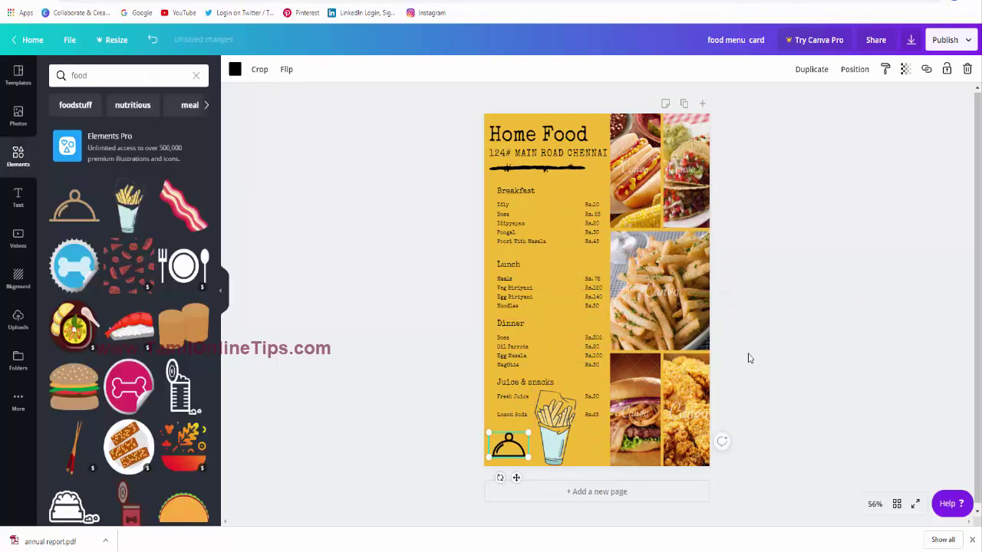
Recolour the fries in the cup graphic with the document's golden yellow after trying black.
left_click(541, 401)
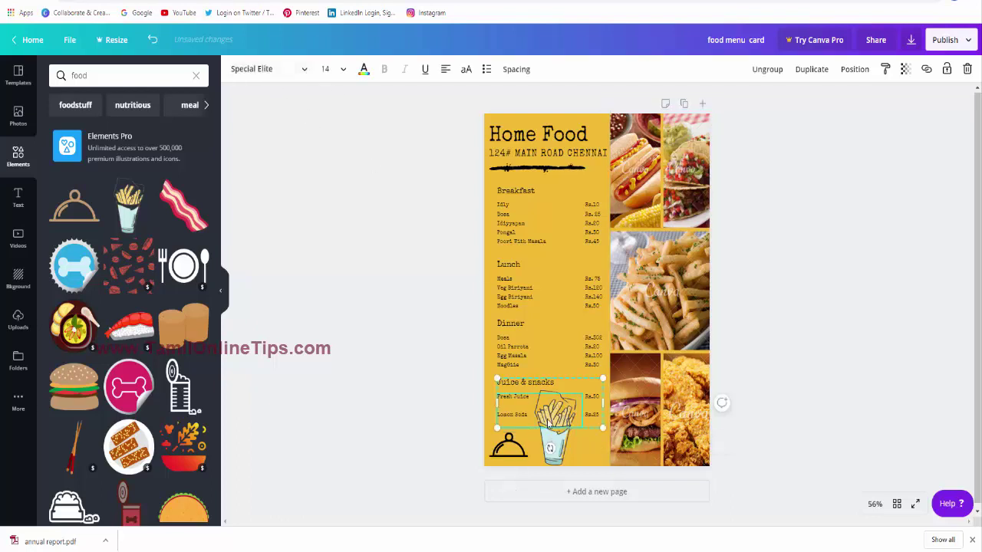
left_click(554, 460)
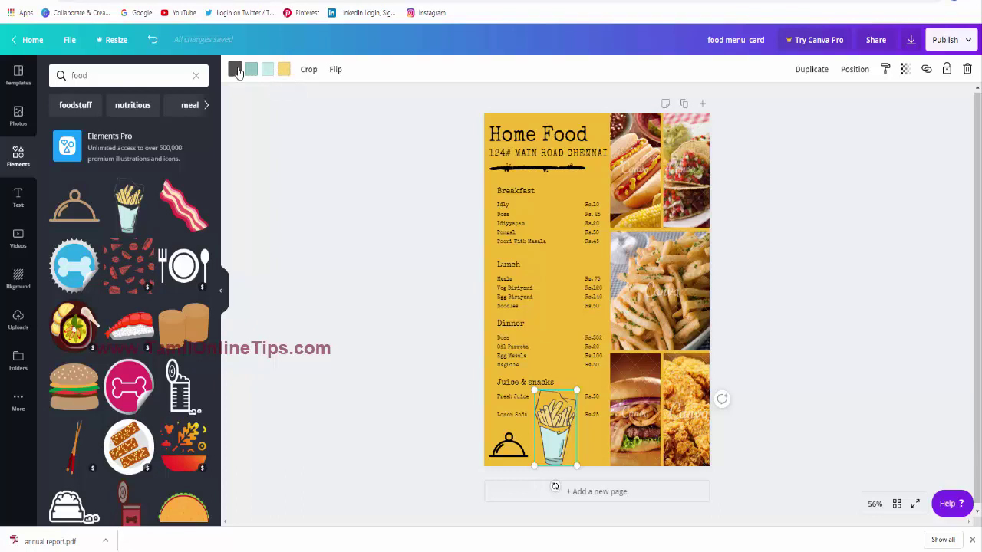
left_click(283, 71)
left_click(66, 184)
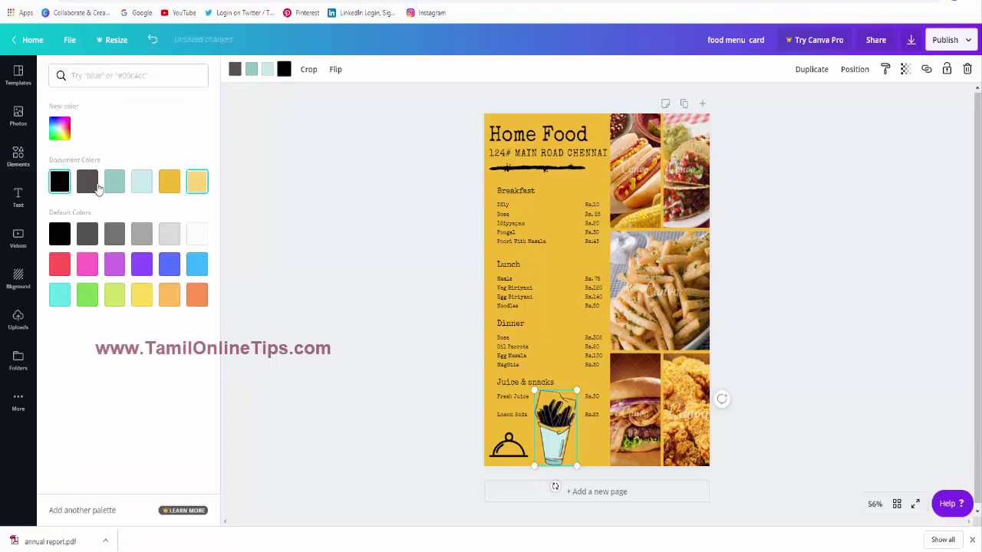
left_click(283, 71)
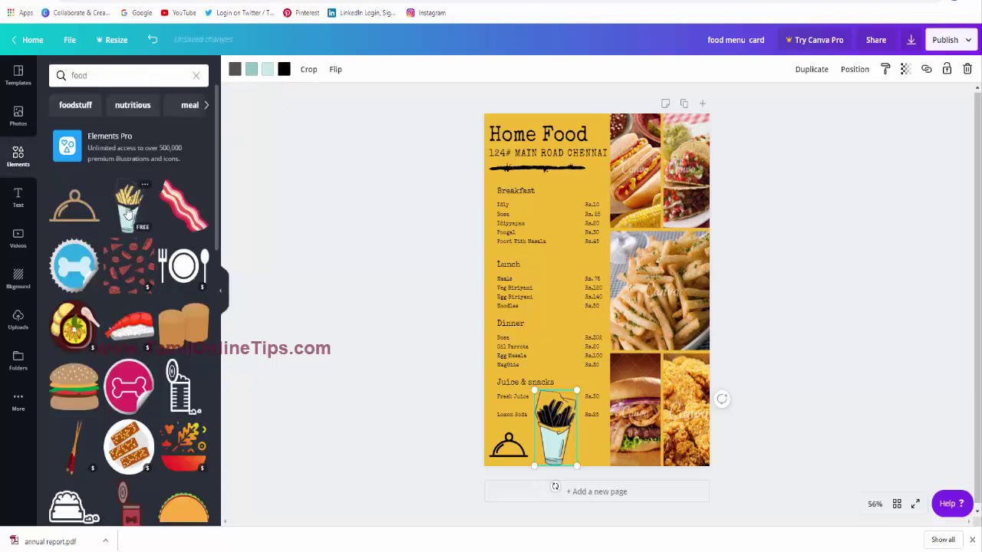
left_click(283, 70)
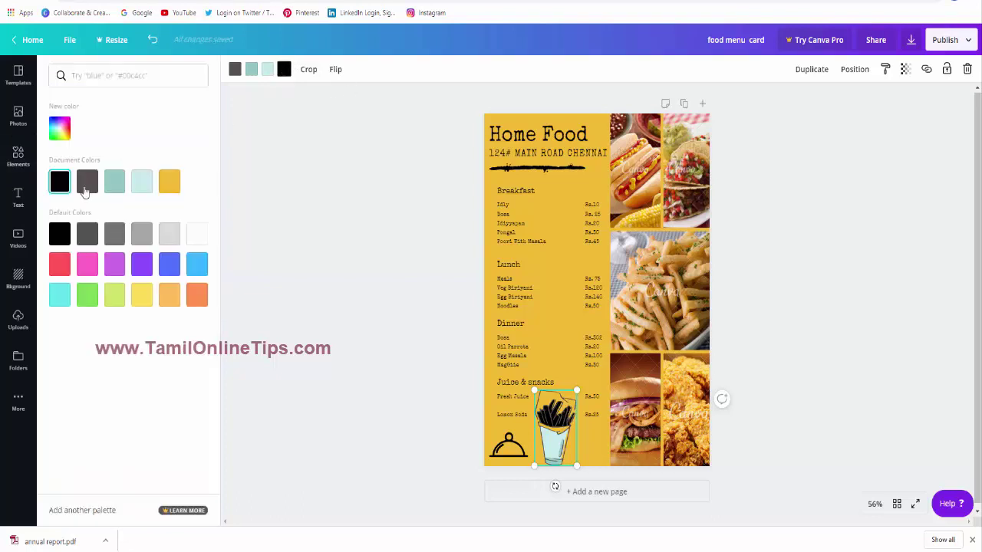
left_click(169, 182)
left_click(878, 295)
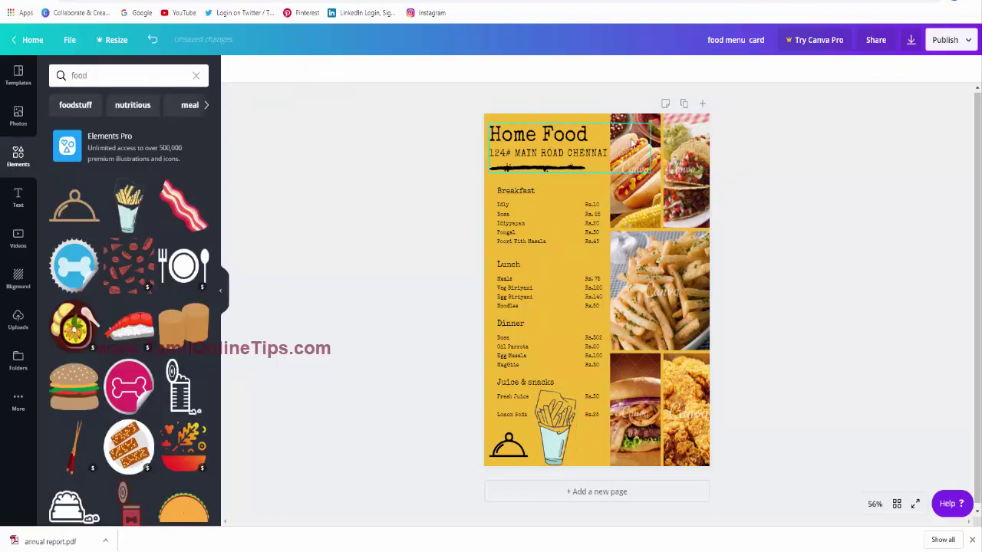
Show the stock photos for food and try to replace the hot dog picture with the fruit and vegetable photo.
left_click(18, 117)
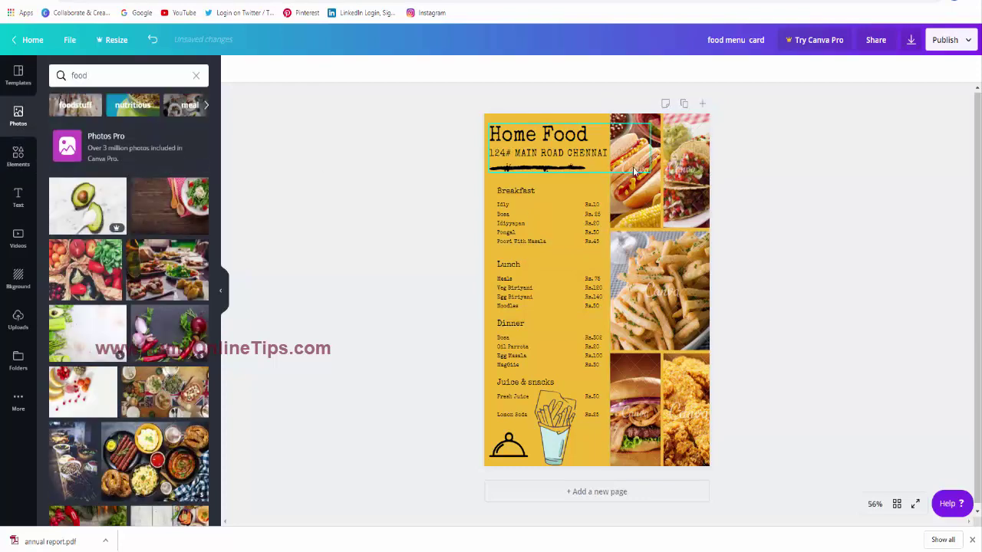
left_click_drag(110, 282, 639, 156)
key("Delete")
left_click(637, 160)
left_click(623, 198)
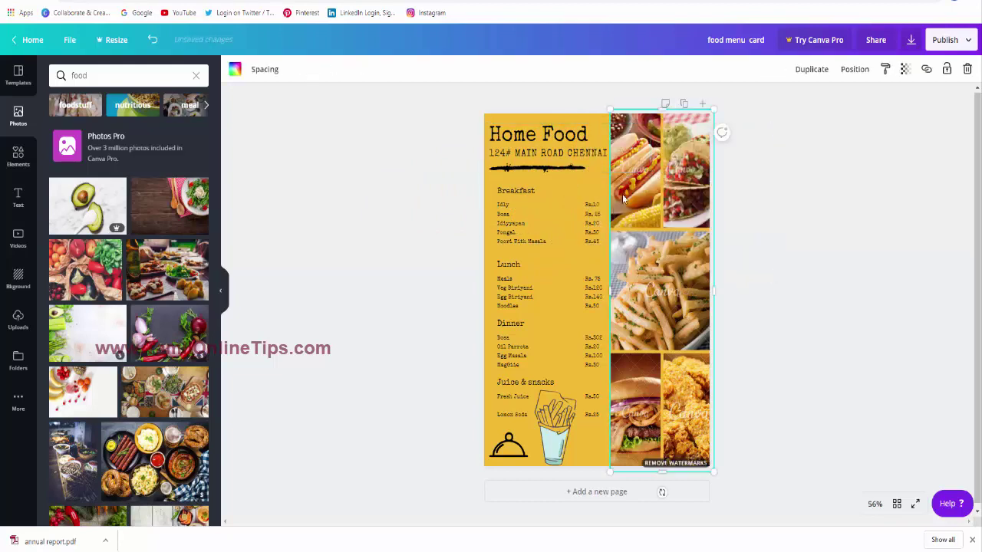
left_click_drag(86, 270, 624, 154)
key("ctrl+z")
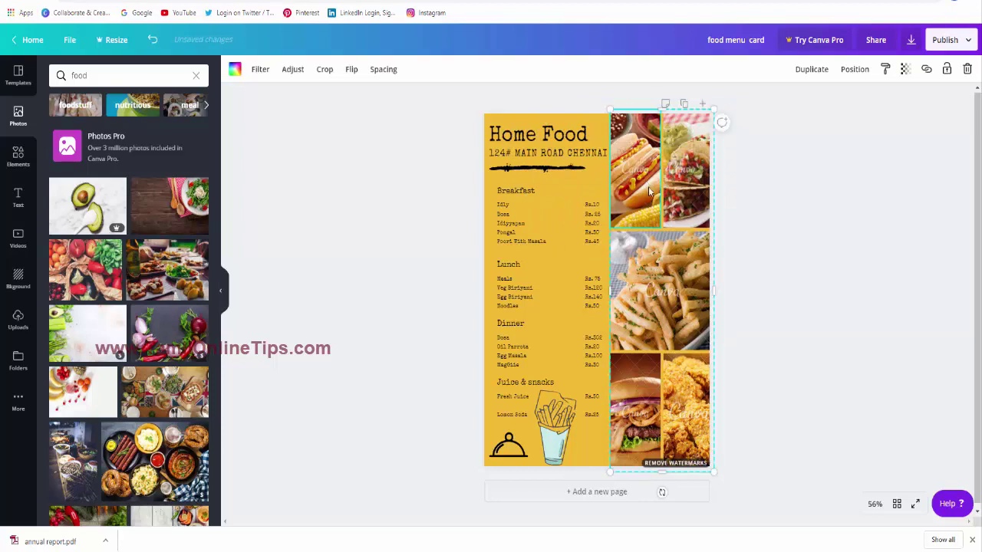
Replace the fries, burger, fried chicken and taco pictures with the dinner plates, breakfast platter, dark bowls and white-background fruit photos.
left_click_drag(188, 249, 637, 269)
left_click_drag(196, 433, 633, 421)
left_click_drag(77, 460, 670, 373)
left_click_drag(83, 393, 681, 149)
Try the salad plate, glazed ribs and dining table photos in place of the hot dog picture.
scroll(146, 368, "down", 8)
left_click_drag(98, 328, 548, 293)
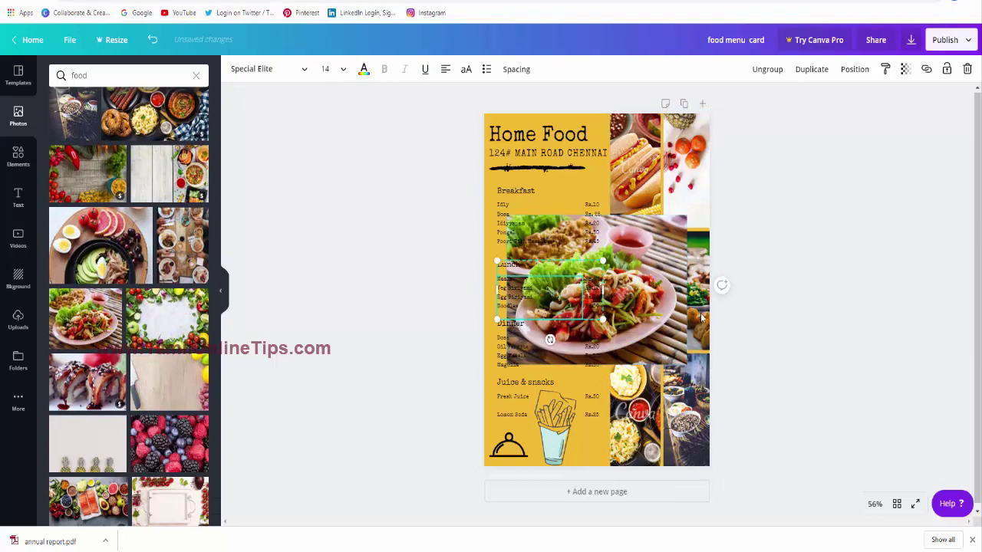
left_click(634, 321)
key("Delete")
left_click_drag(115, 372, 625, 125)
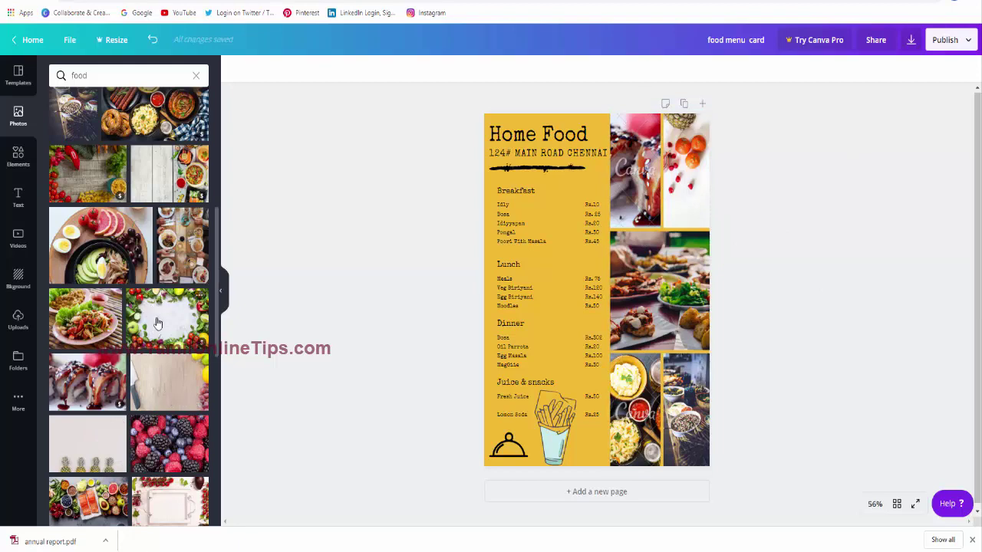
left_click_drag(173, 250, 639, 217)
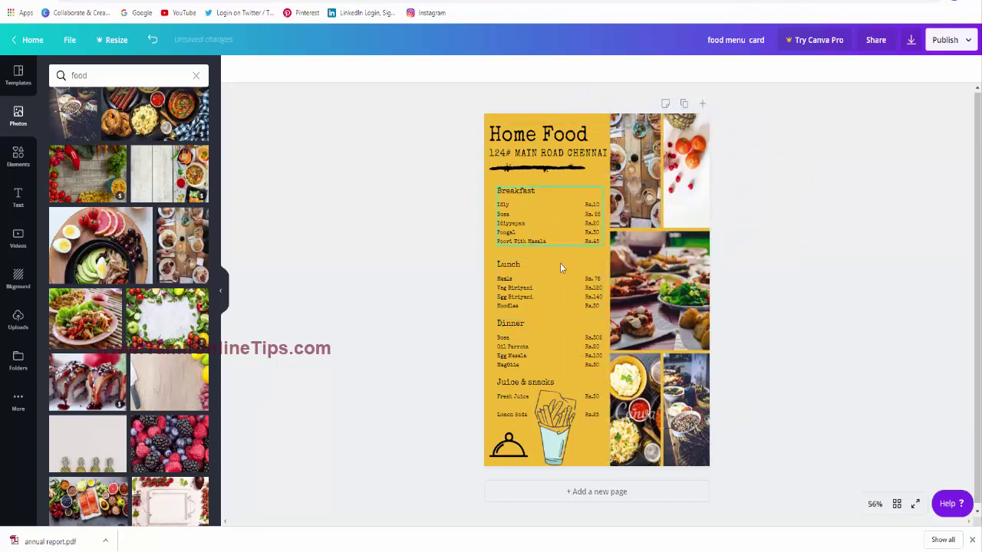
Fill the photo frame beside the title with the mixed berries photo and the one beside Juice & snacks with the dark burger photo.
left_click_drag(142, 427, 520, 273)
right_click(558, 319)
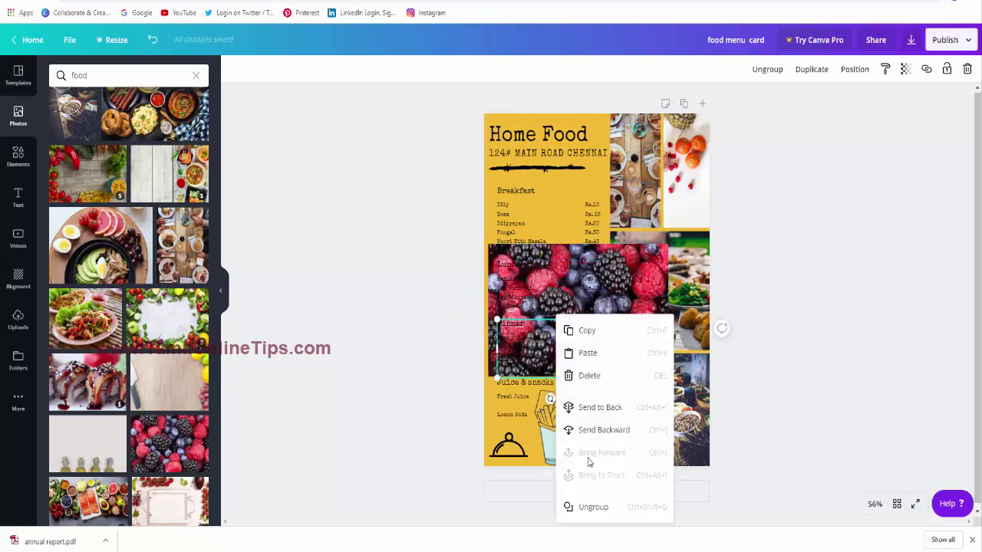
left_click(589, 412)
left_click_drag(639, 312, 623, 200)
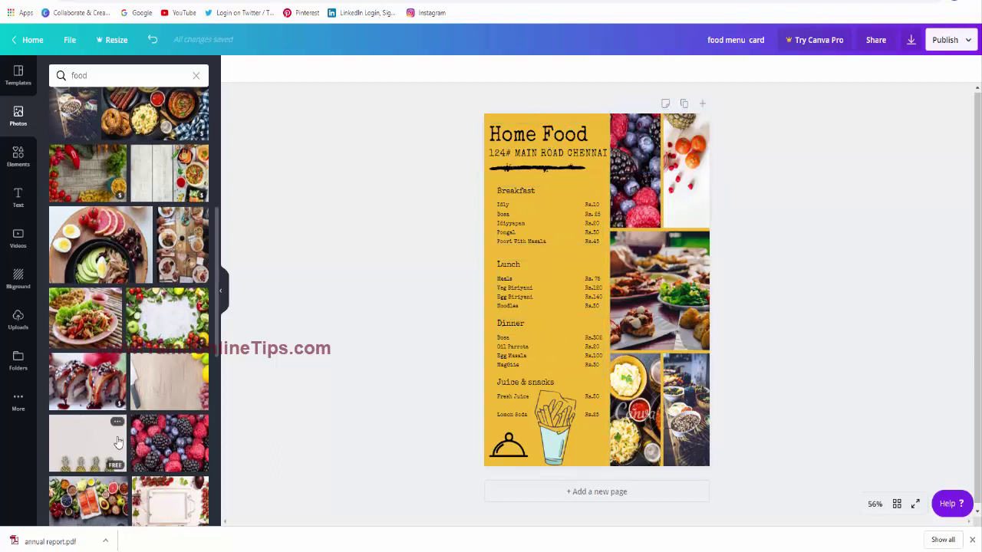
scroll(123, 399, "down", 3)
left_click_drag(202, 356, 635, 410)
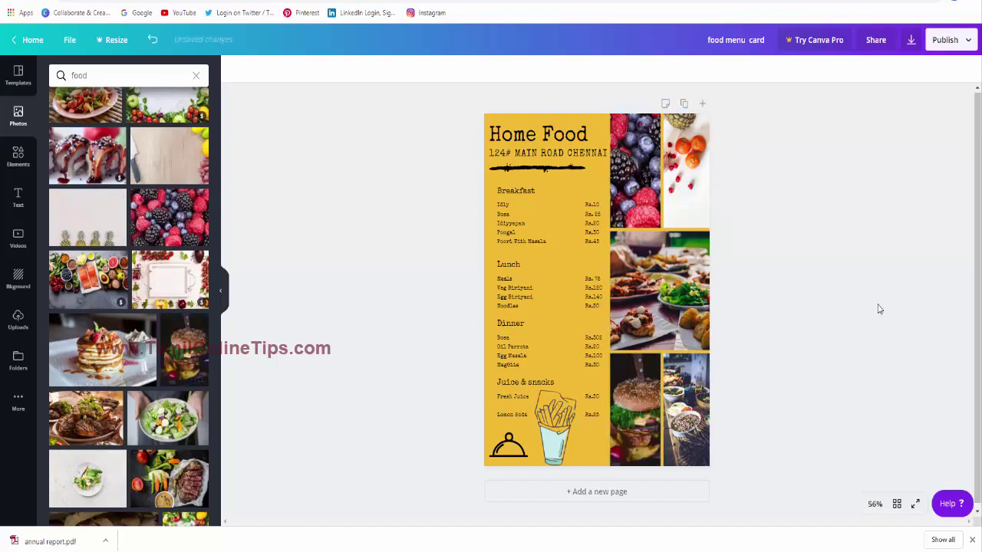
Download the food menu card design as a JPG image and dismiss the referral offer.
left_click(911, 39)
left_click(866, 172)
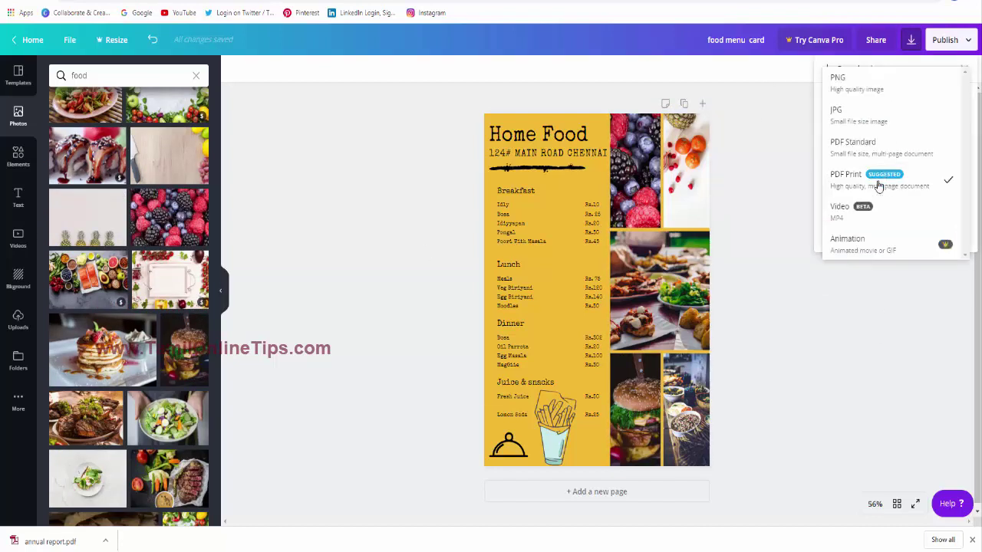
left_click(855, 115)
left_click(882, 291)
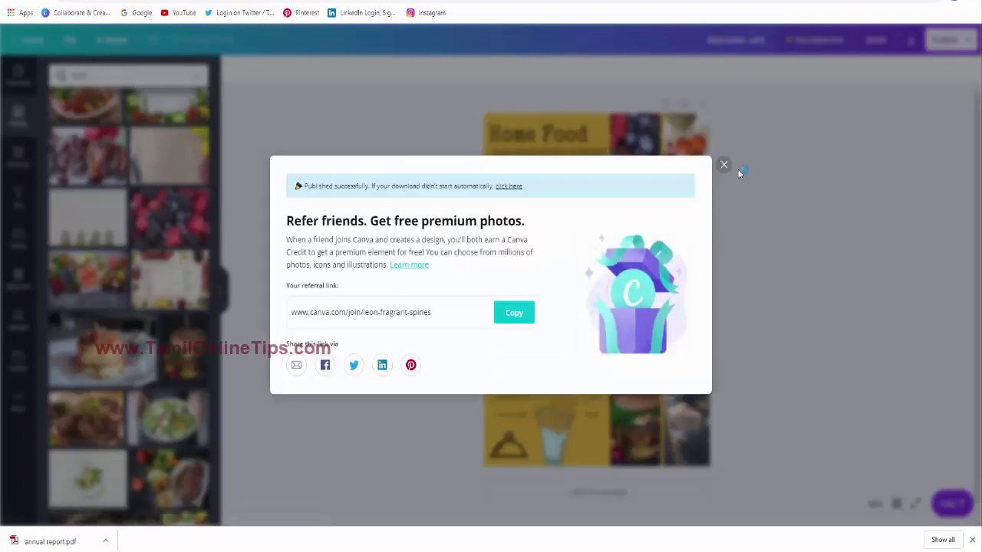
left_click(724, 166)
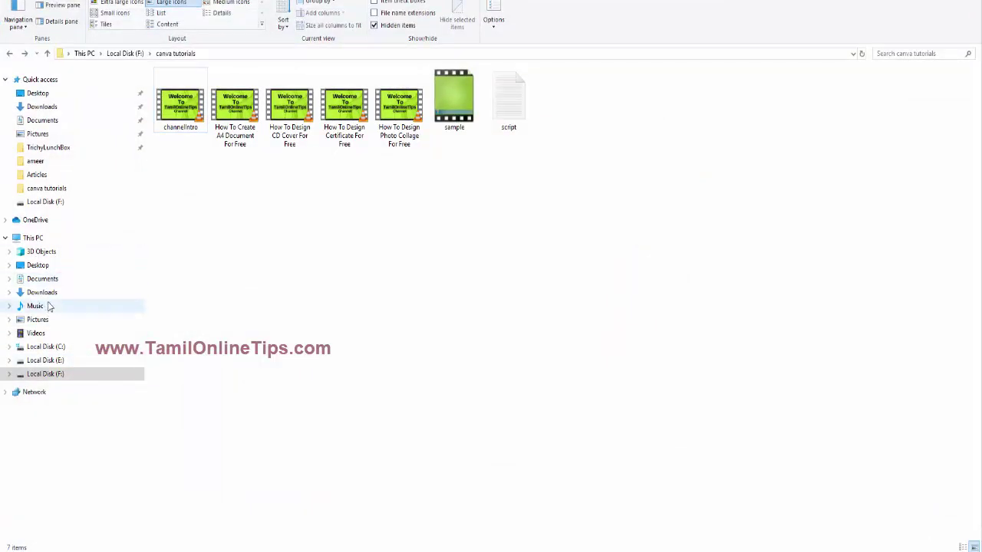
In File Explorer, open the food menu card image from the Downloads folder and examine it in a maximized viewer window.
left_click(43, 292)
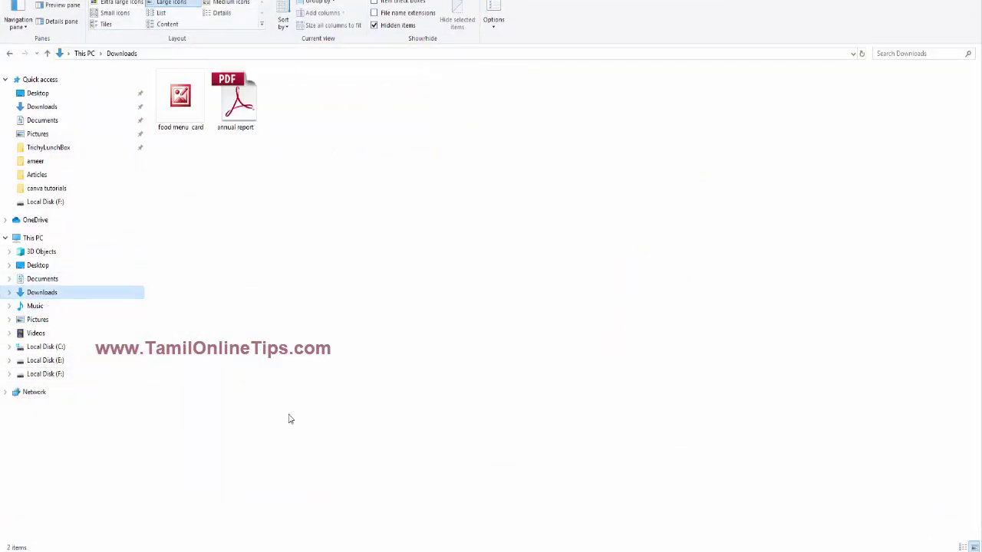
double_click(184, 121)
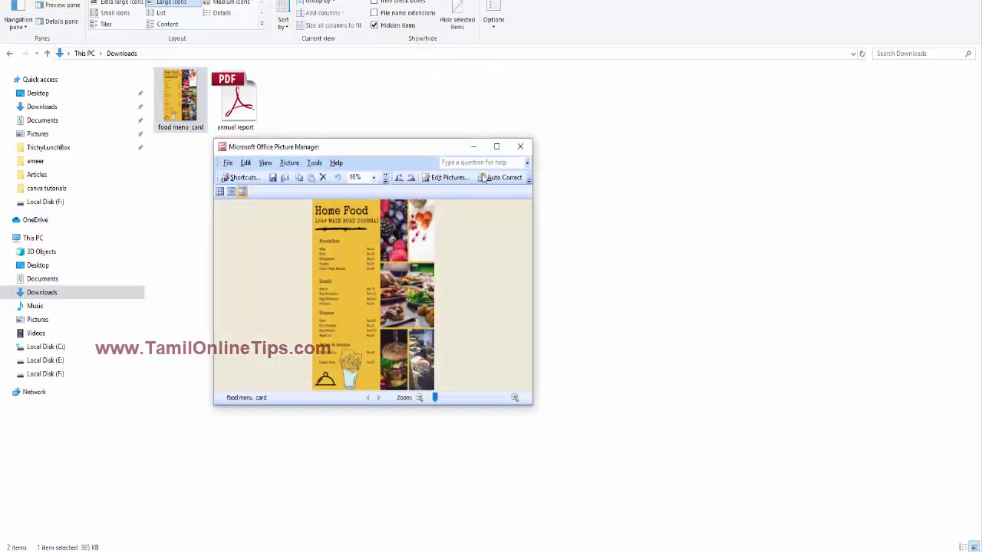
left_click(495, 148)
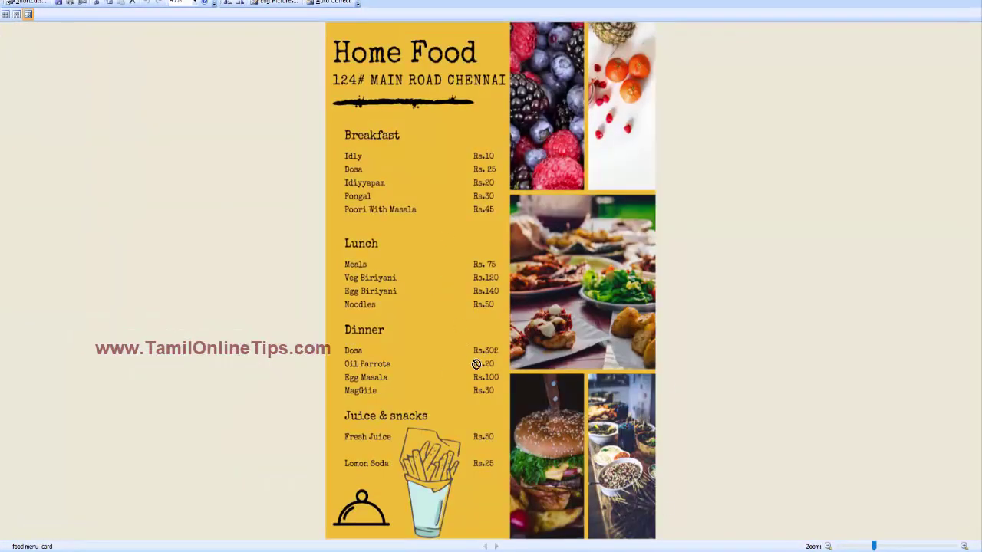
left_click(18, 3)
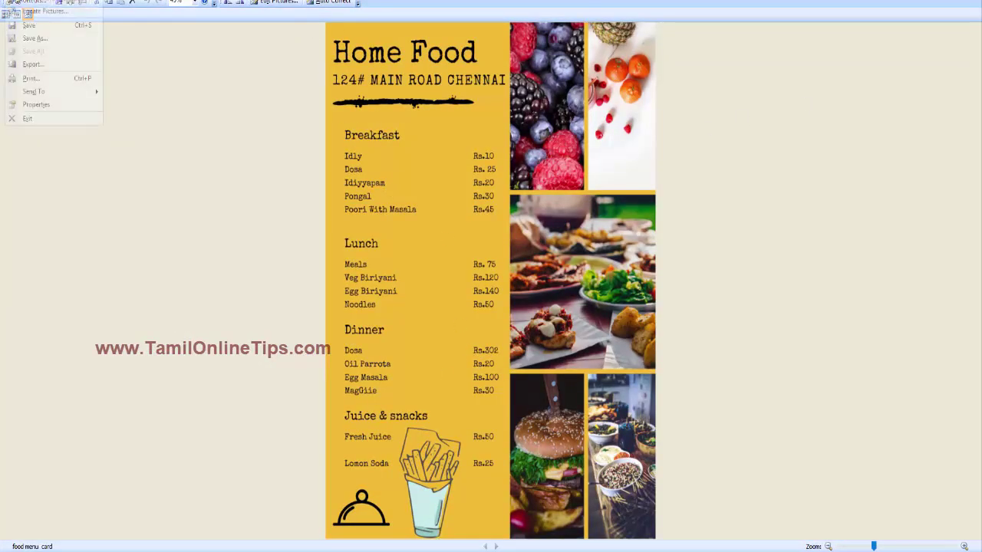
left_click(192, 117)
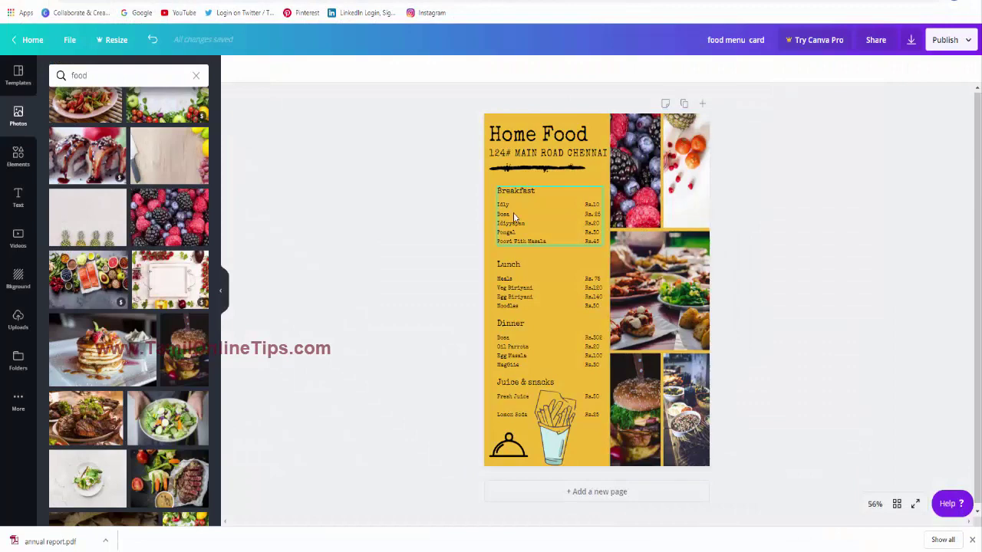
scroll(49, 237, "down", 10)
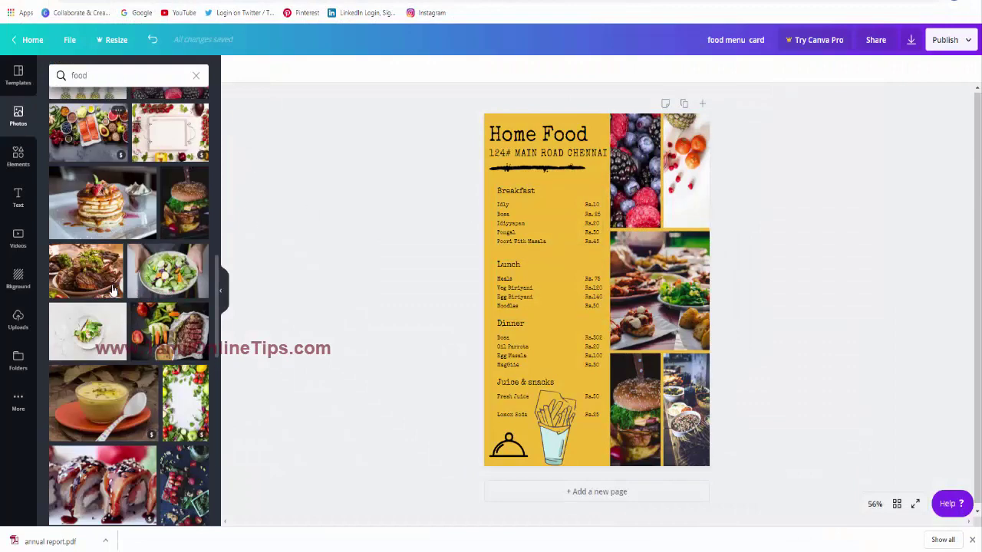